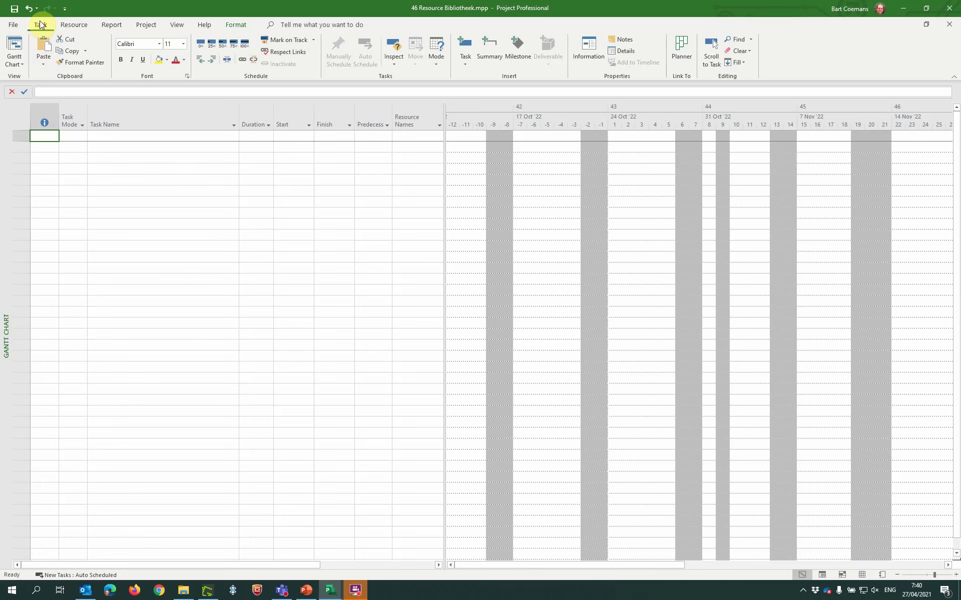
Show the Resource Sheet view in the resource library project and in the 46 Garage project
left_click(18, 63)
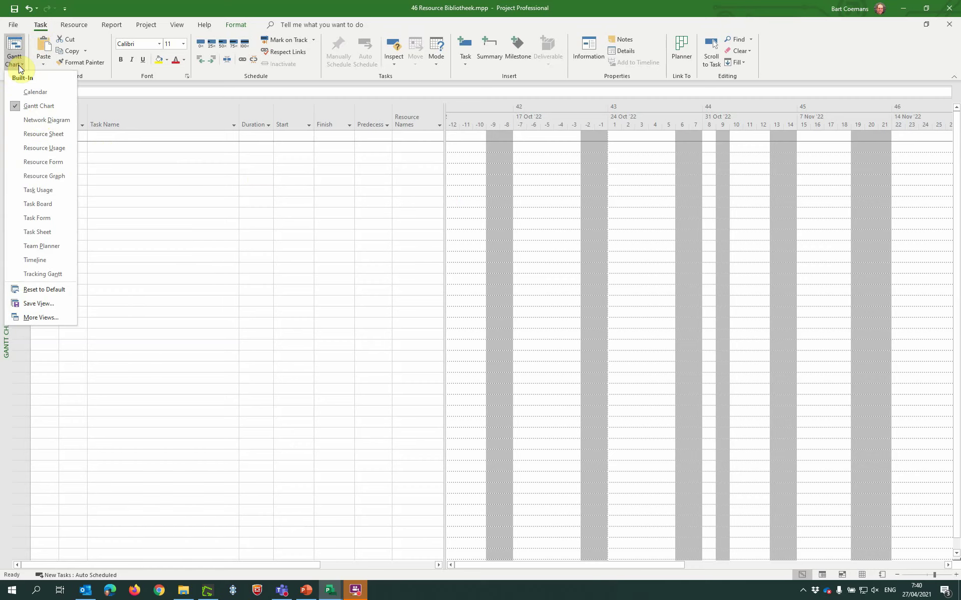
left_click(42, 137)
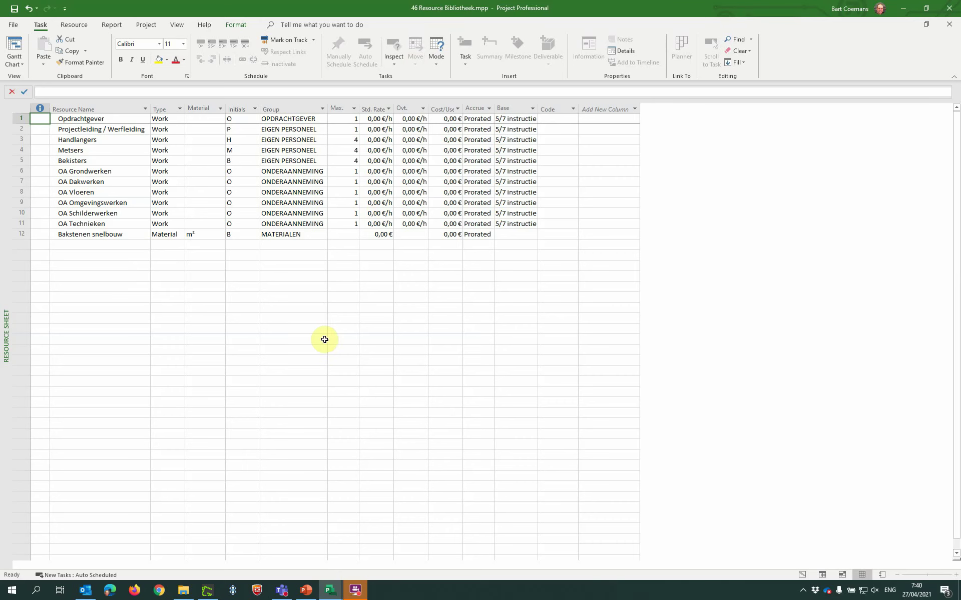
mouse_move(331, 593)
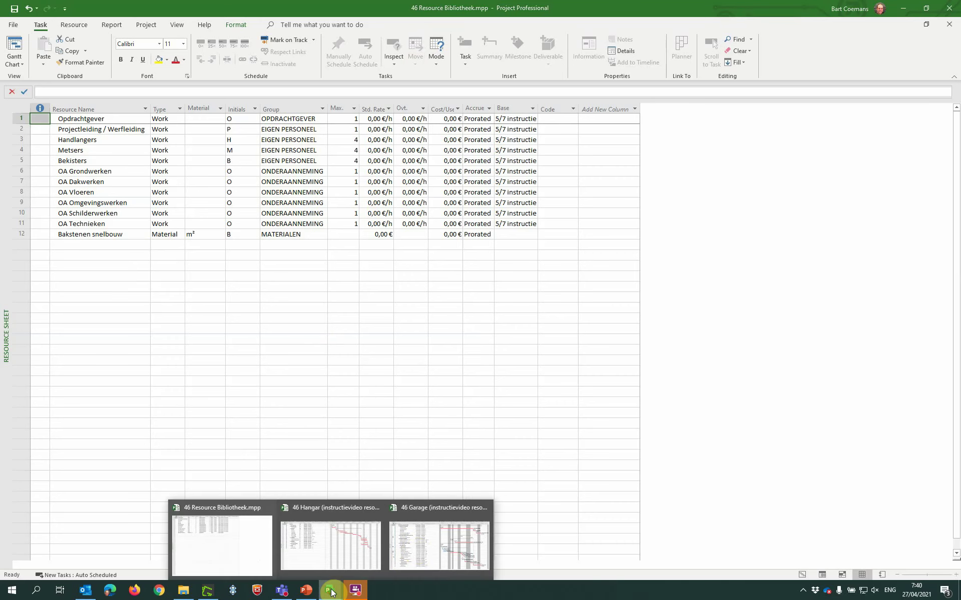
left_click(414, 550)
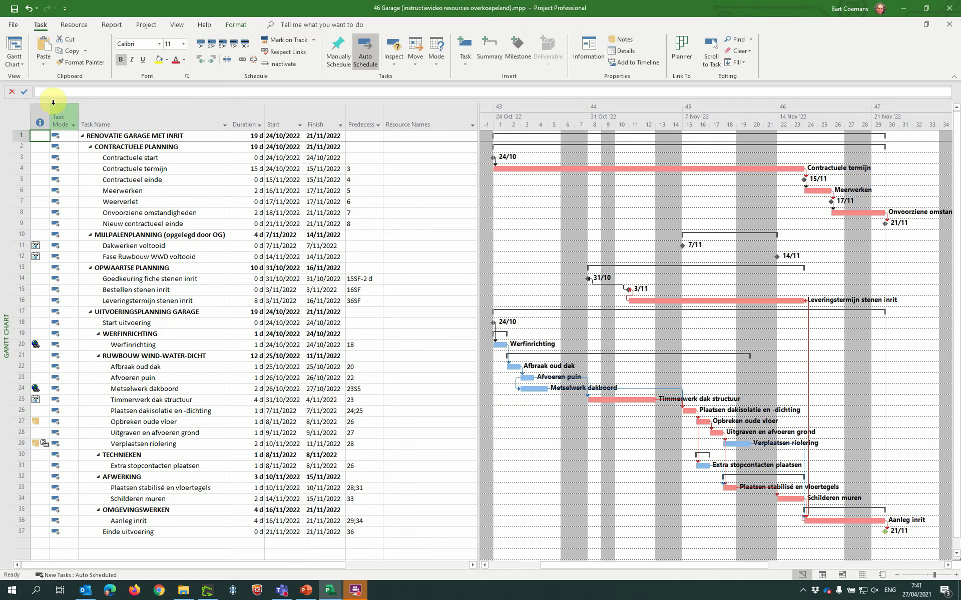
left_click(21, 64)
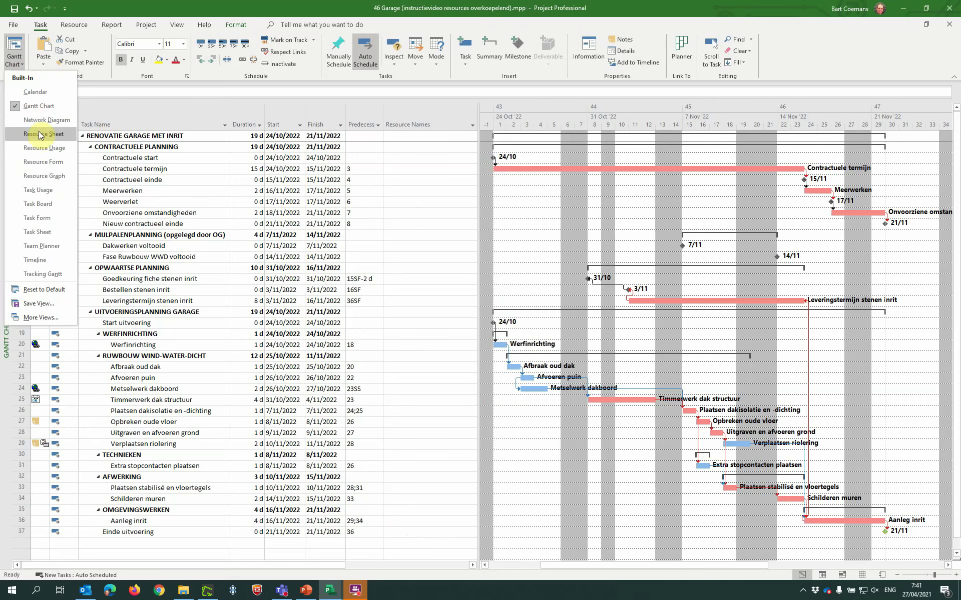
left_click(41, 136)
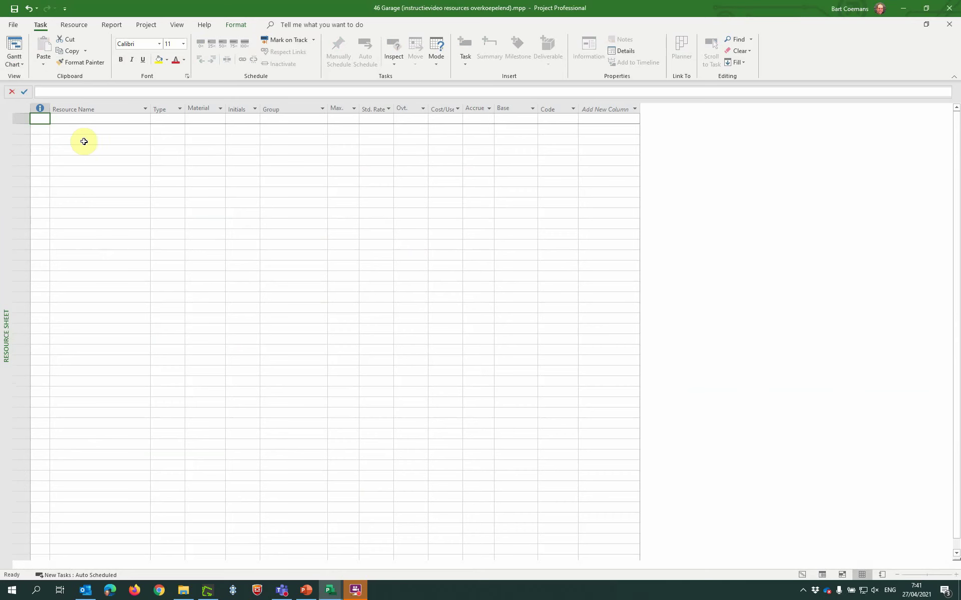
Share resources into the 46 Garage project from 46 Resource Bibliotheek.mpp, with the pool taking precedence on conflicts
left_click(79, 25)
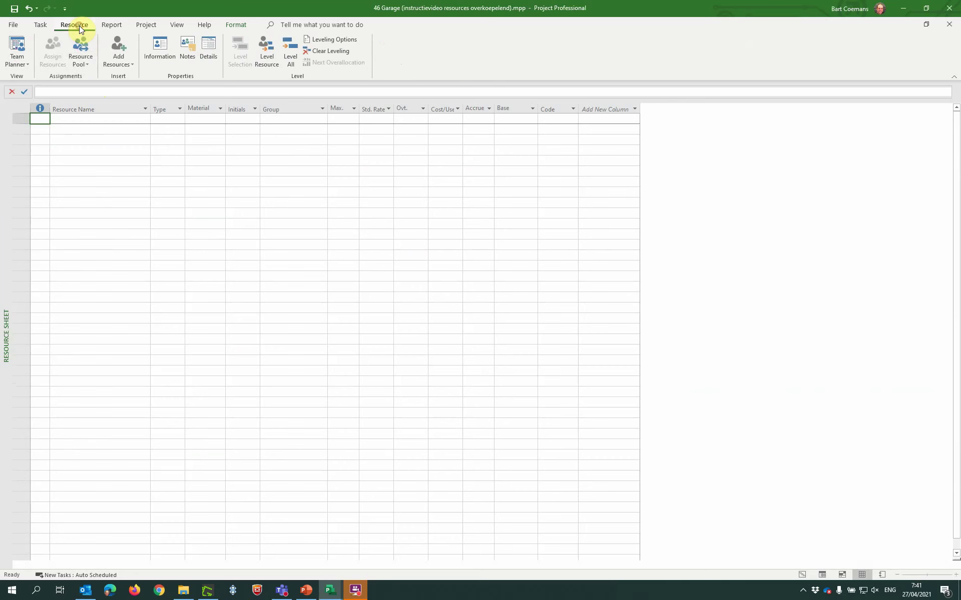
left_click(86, 64)
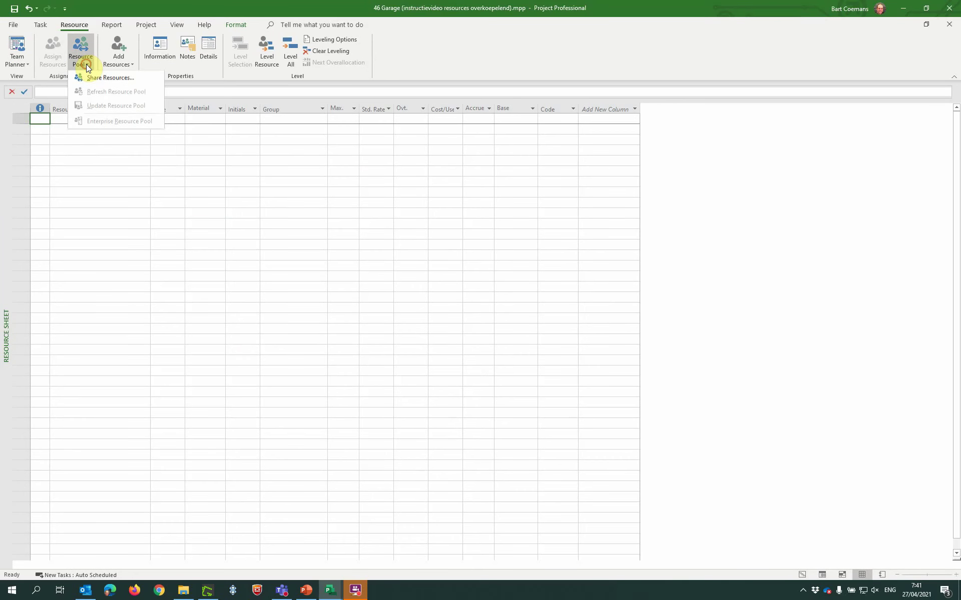
left_click(146, 81)
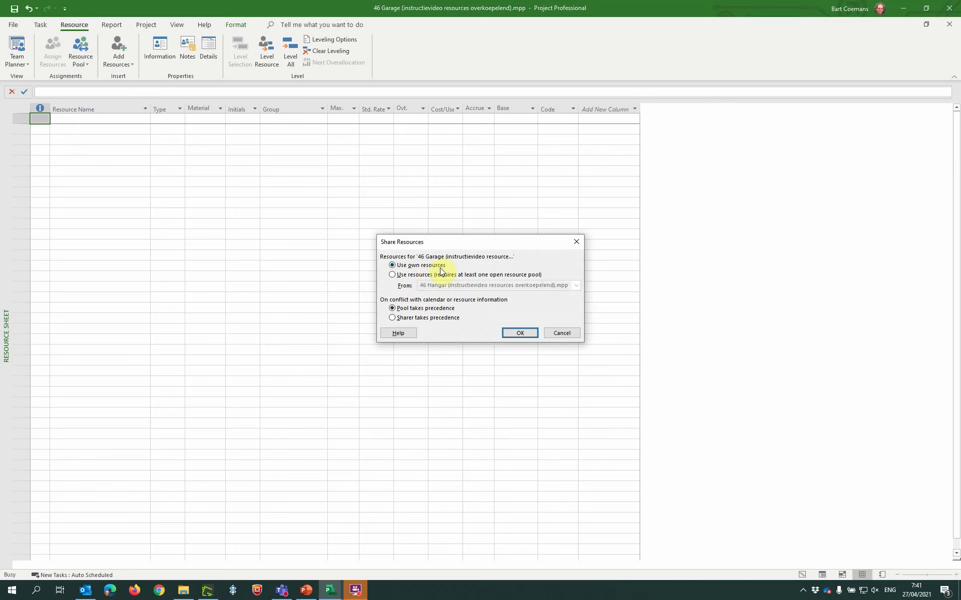
left_click(395, 275)
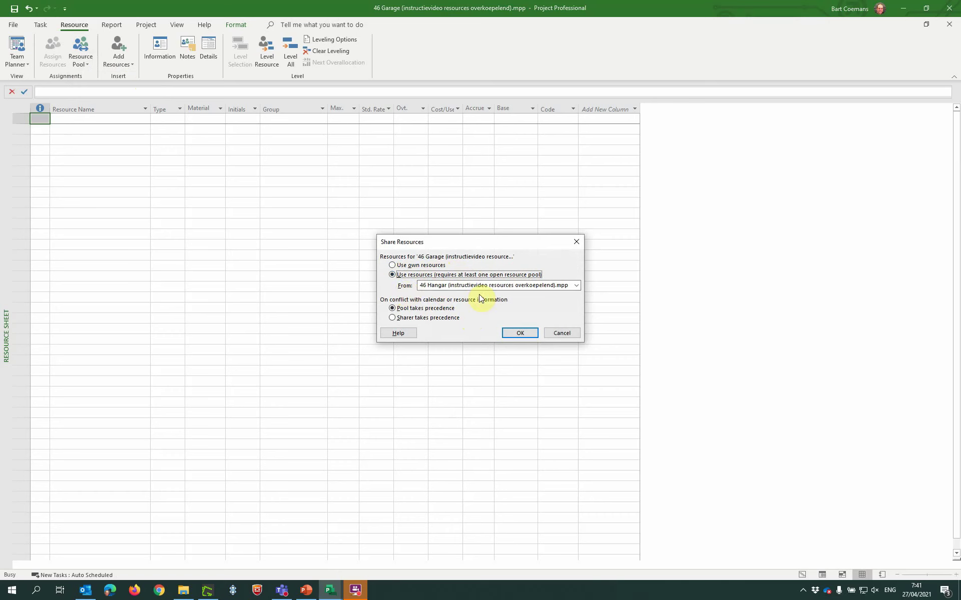
left_click(576, 286)
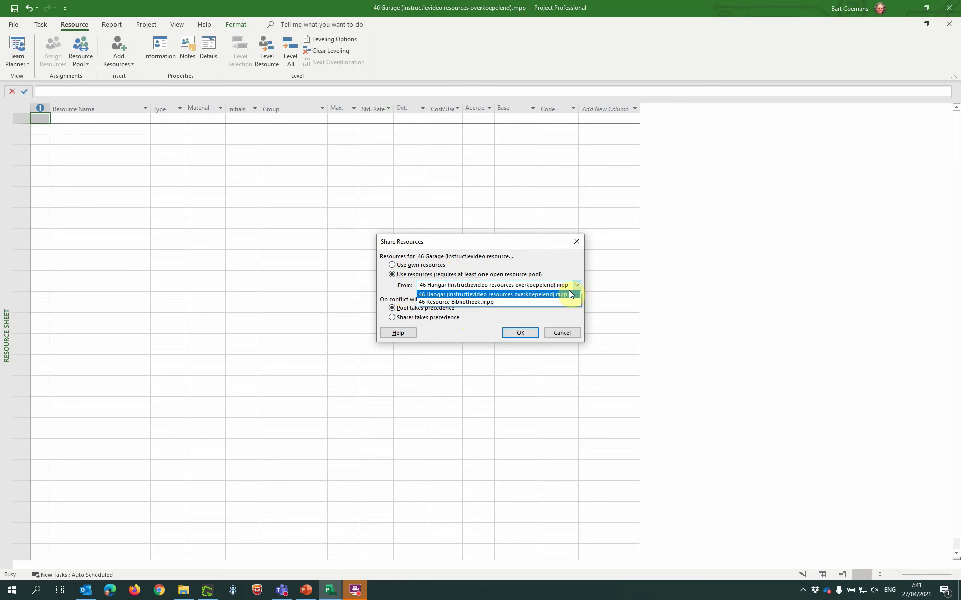
left_click(447, 302)
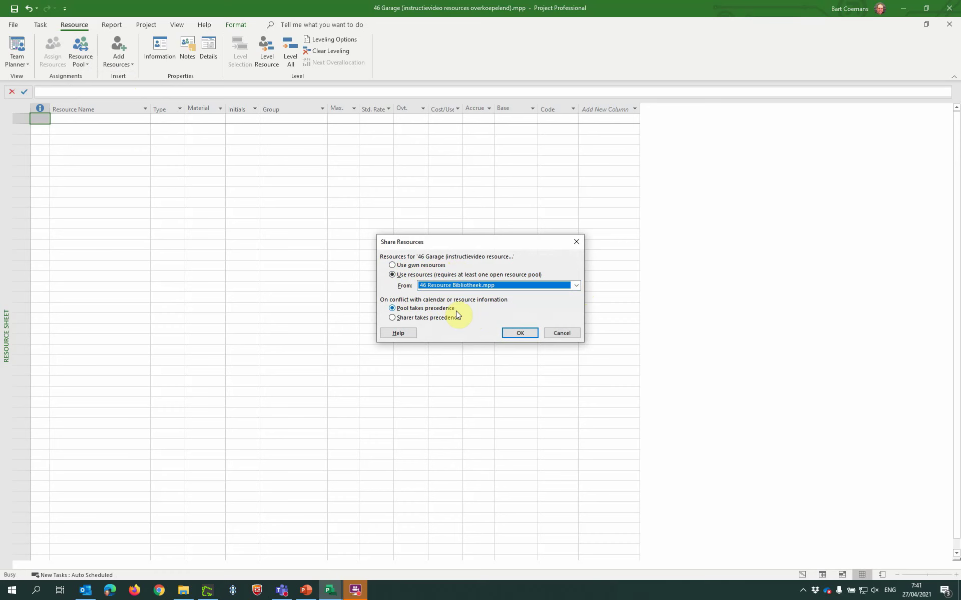
left_click(517, 335)
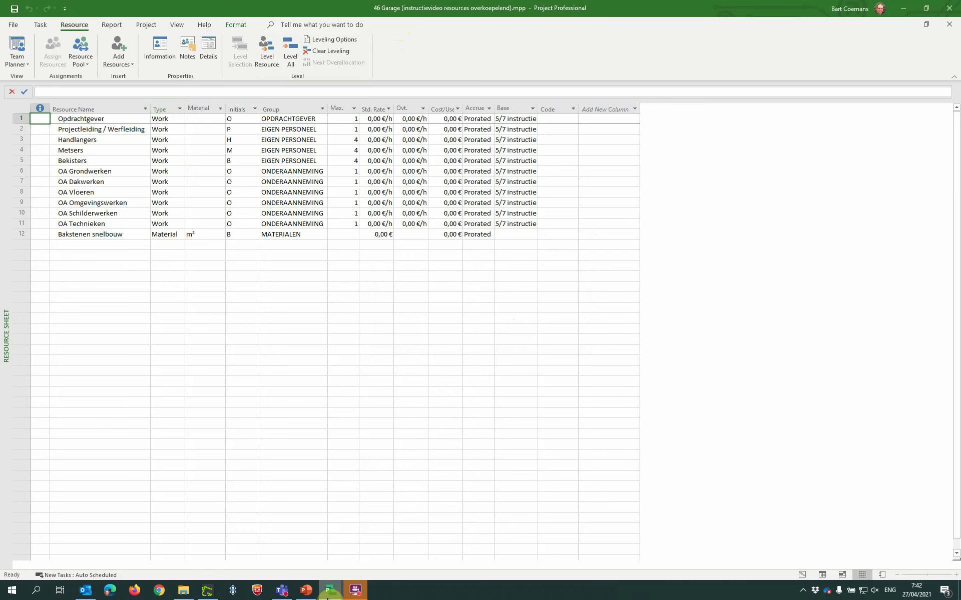
Switch to the 46 Hangar project and make it use the resources from 46 Resource Bibliotheek.mpp
mouse_move(328, 598)
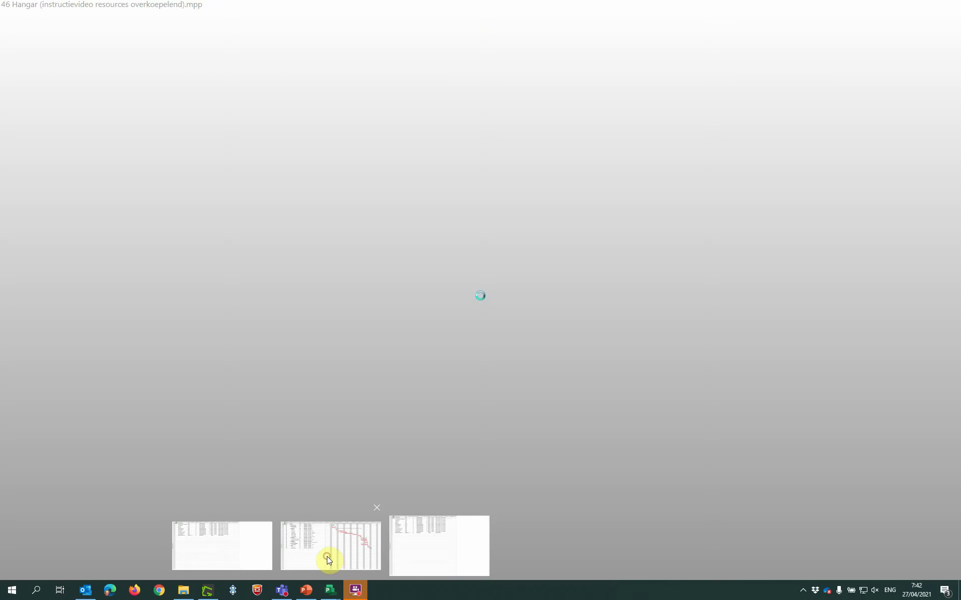
left_click(328, 559)
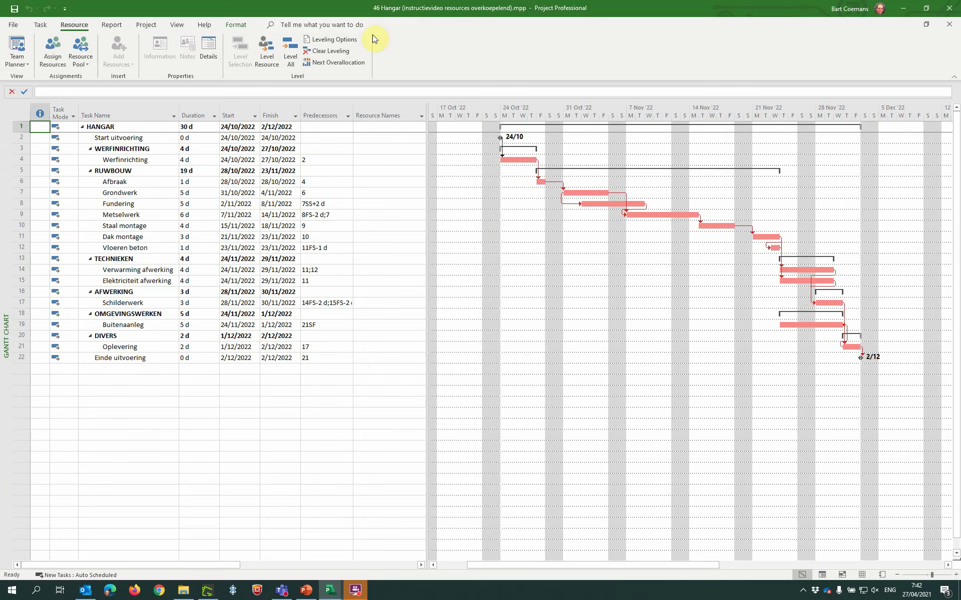
left_click(88, 65)
left_click(98, 78)
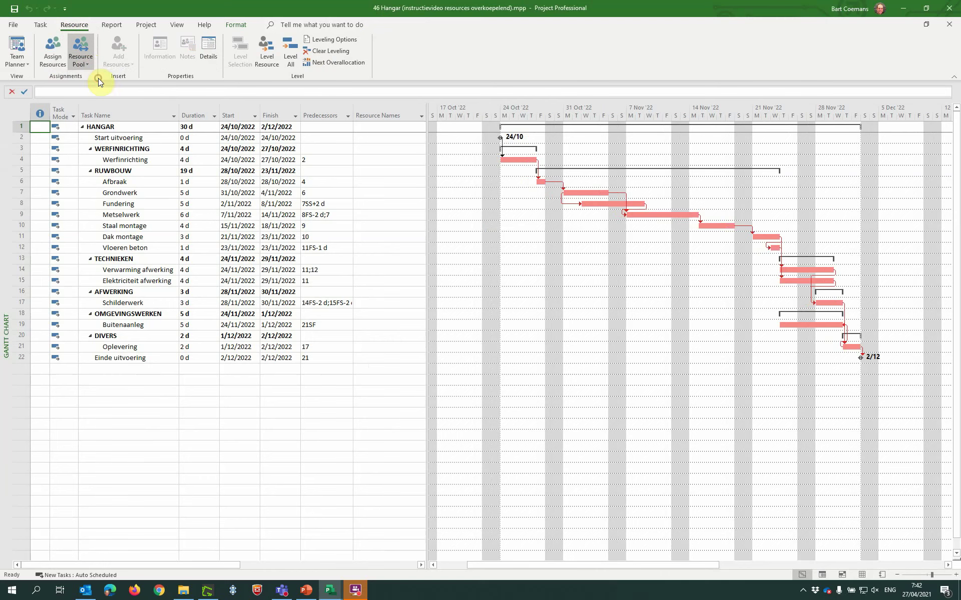
left_click(428, 275)
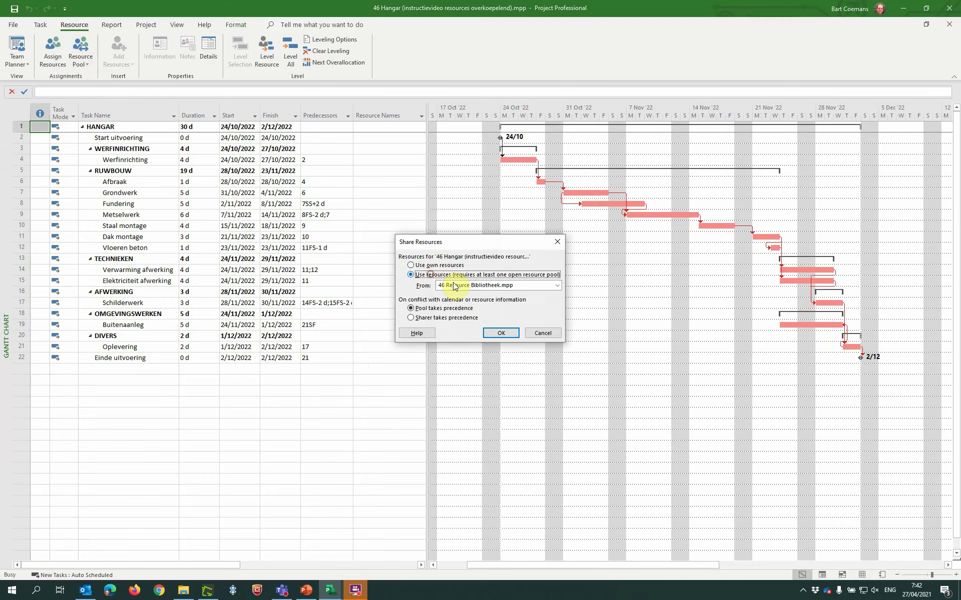
left_click(504, 333)
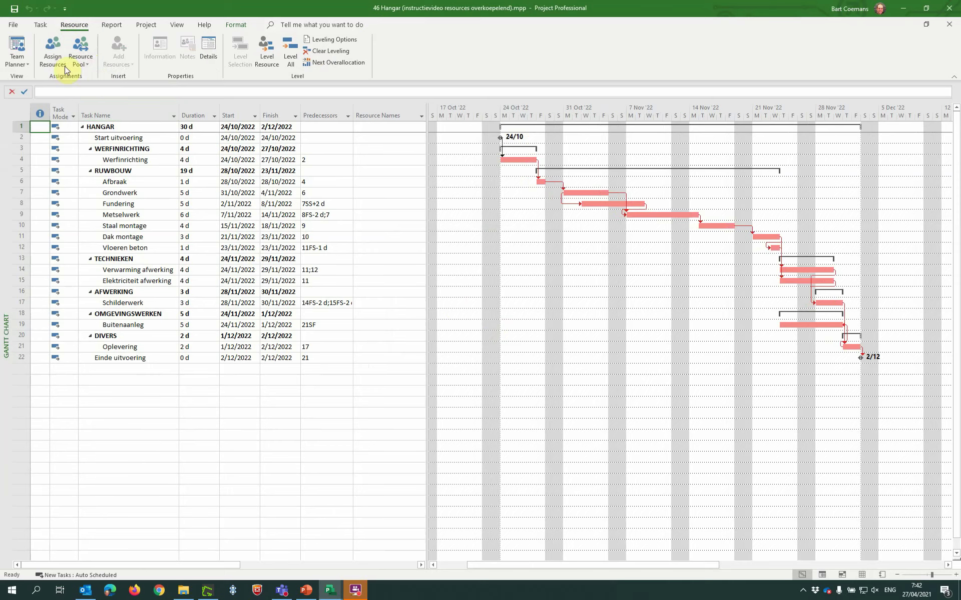
Check the shared resources in the Hangar project's Resource Sheet and return to its Gantt Chart view
left_click(41, 26)
left_click(15, 59)
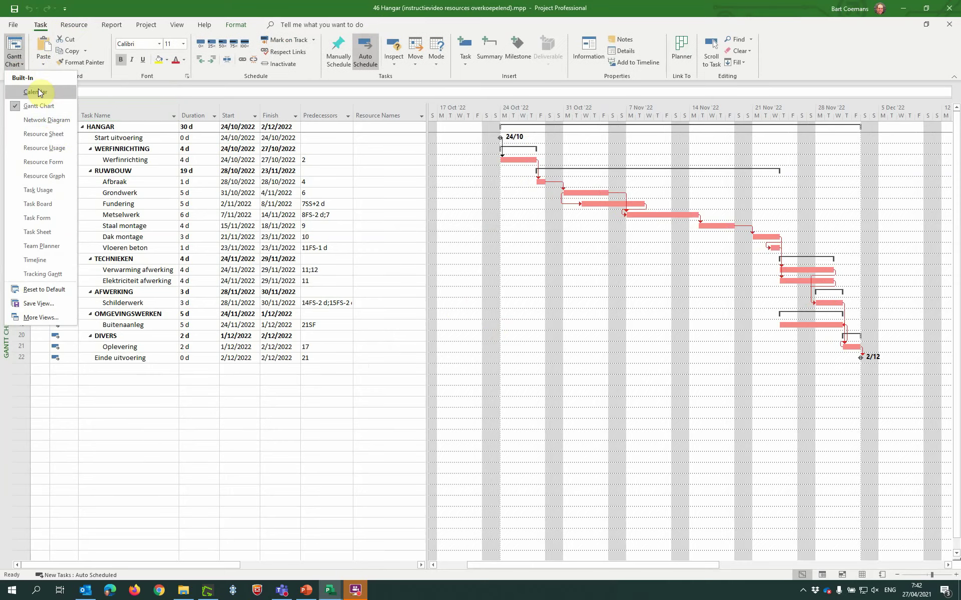
left_click(55, 136)
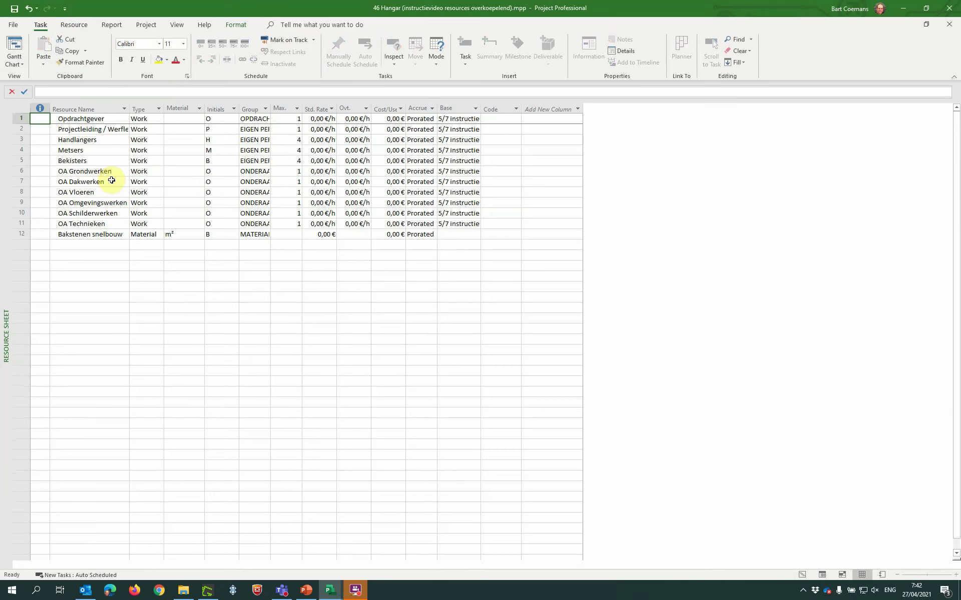
left_click(16, 65)
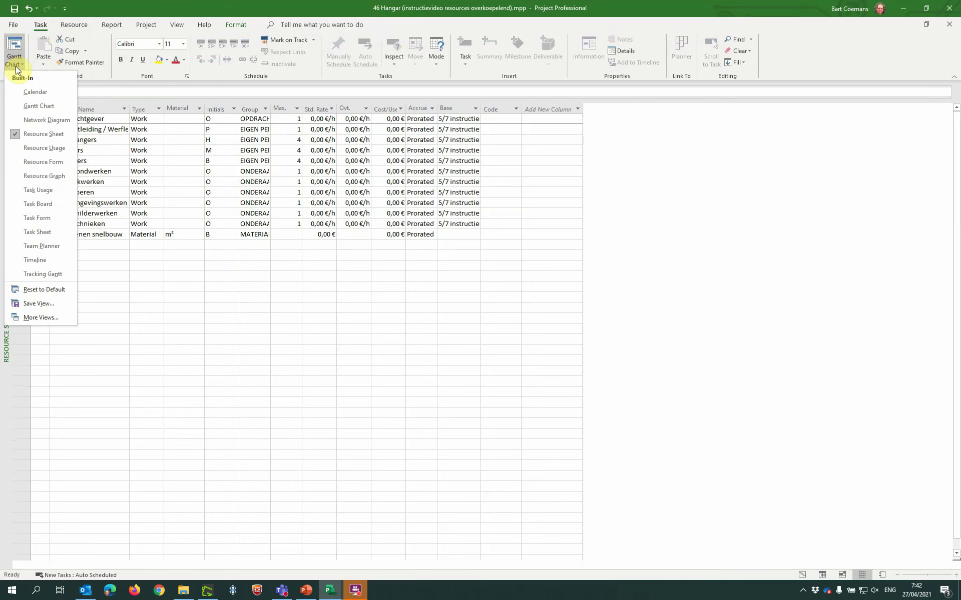
left_click(38, 105)
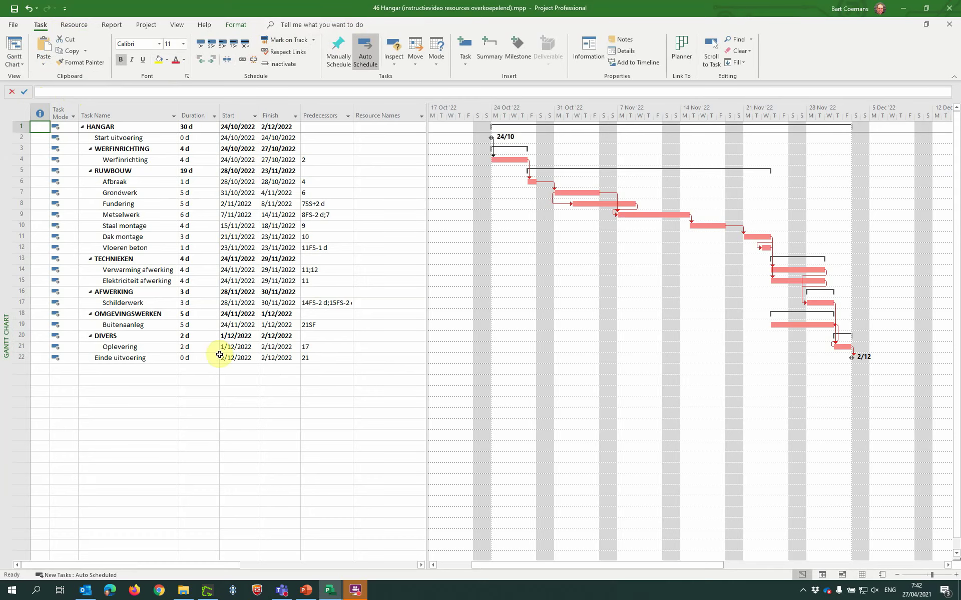
Switch to the 46 Garage project and change its view from Resource Sheet to Gantt Chart
mouse_move(333, 592)
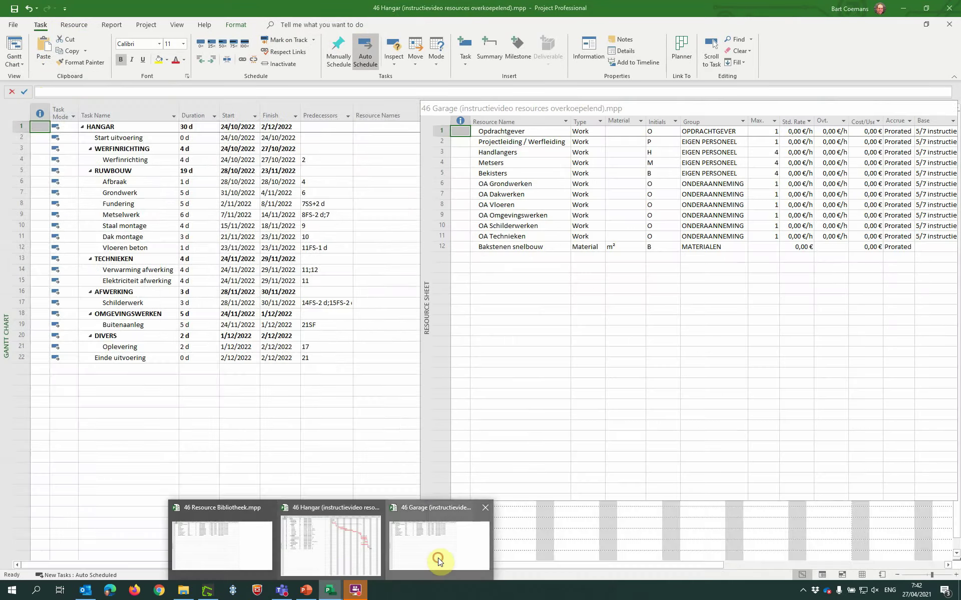
left_click(437, 558)
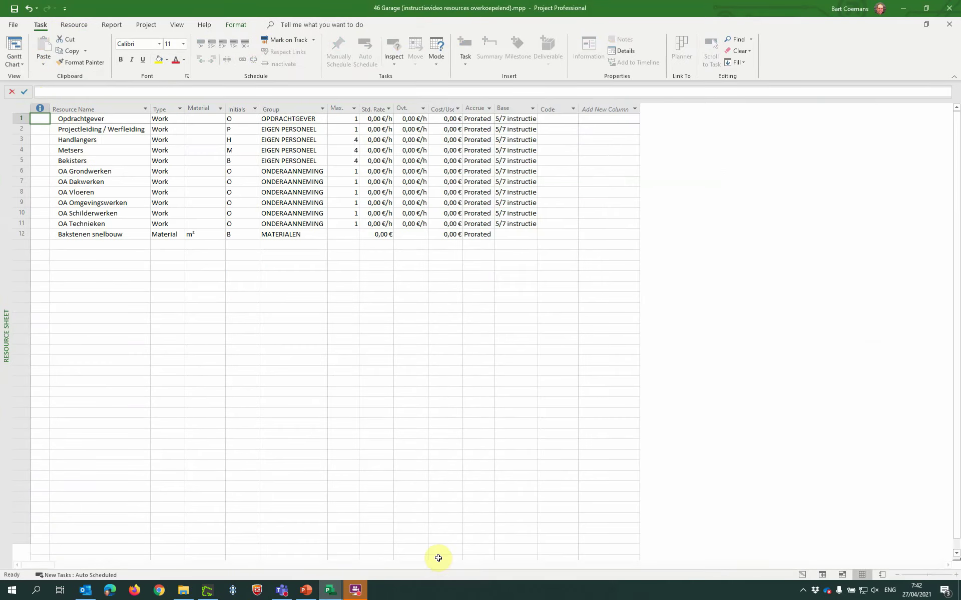
left_click(14, 67)
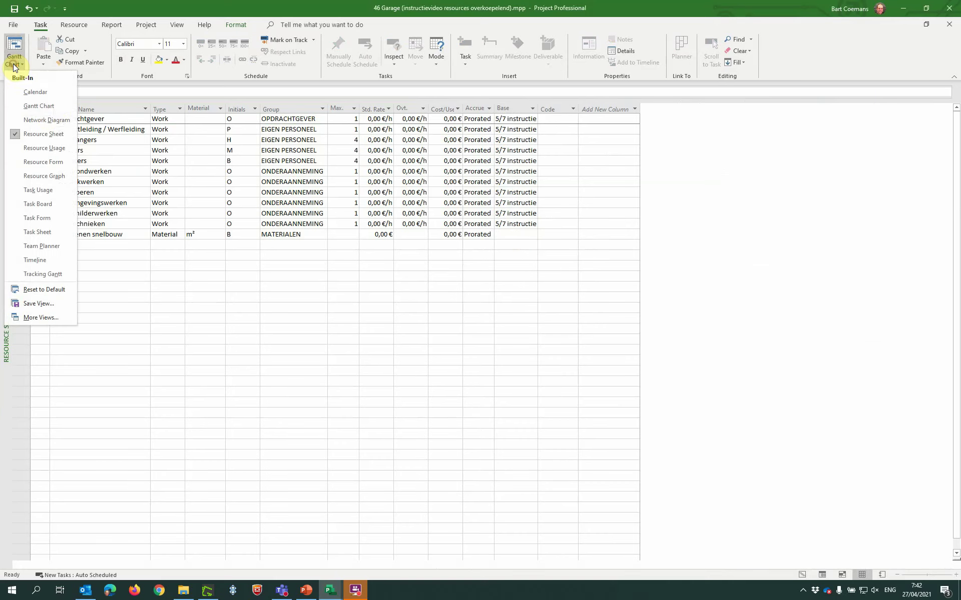
left_click(52, 106)
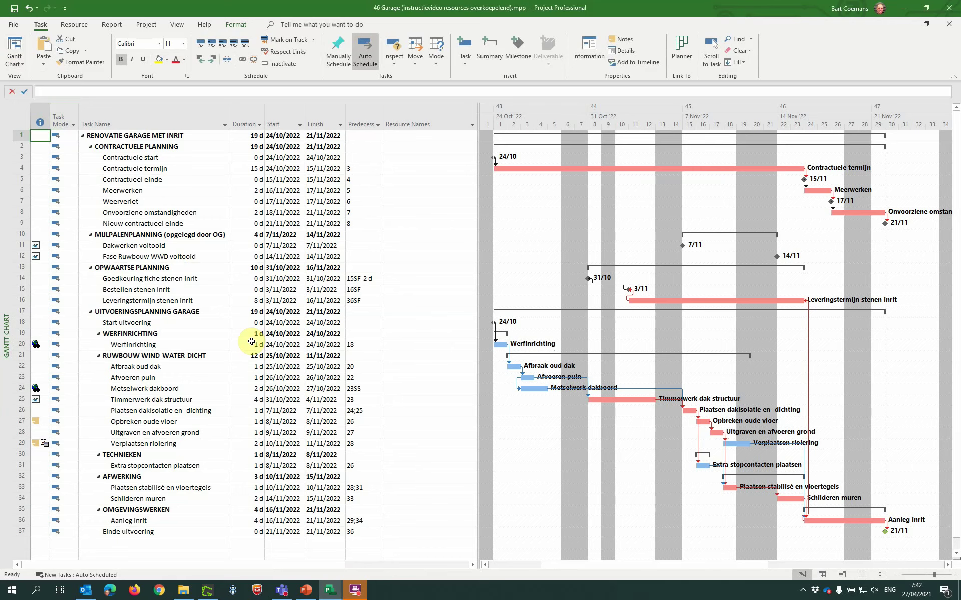
Split the Gantt Chart view with the Task Form and enlarge the Gantt area to show more tasks
right_click(504, 414)
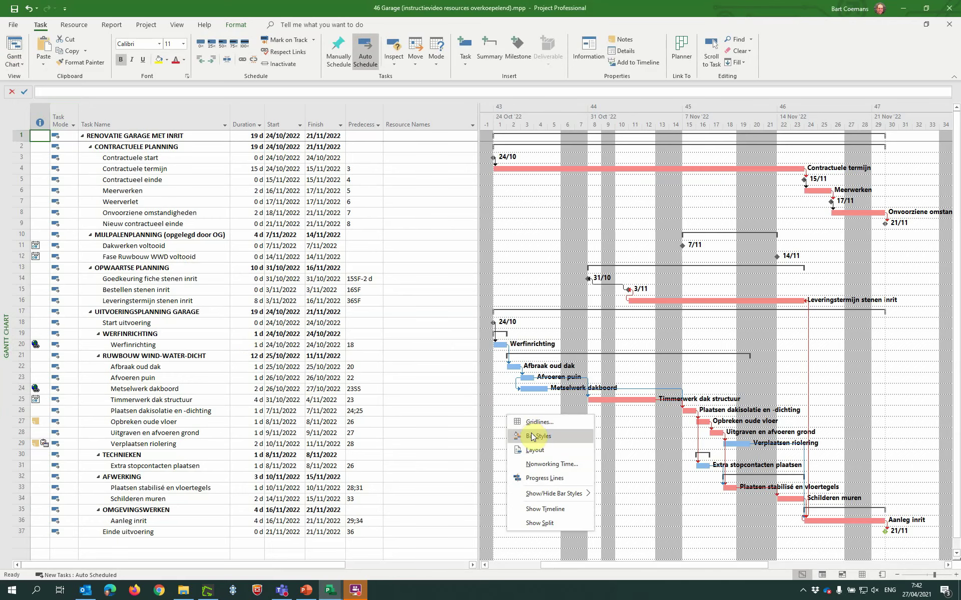
left_click(536, 526)
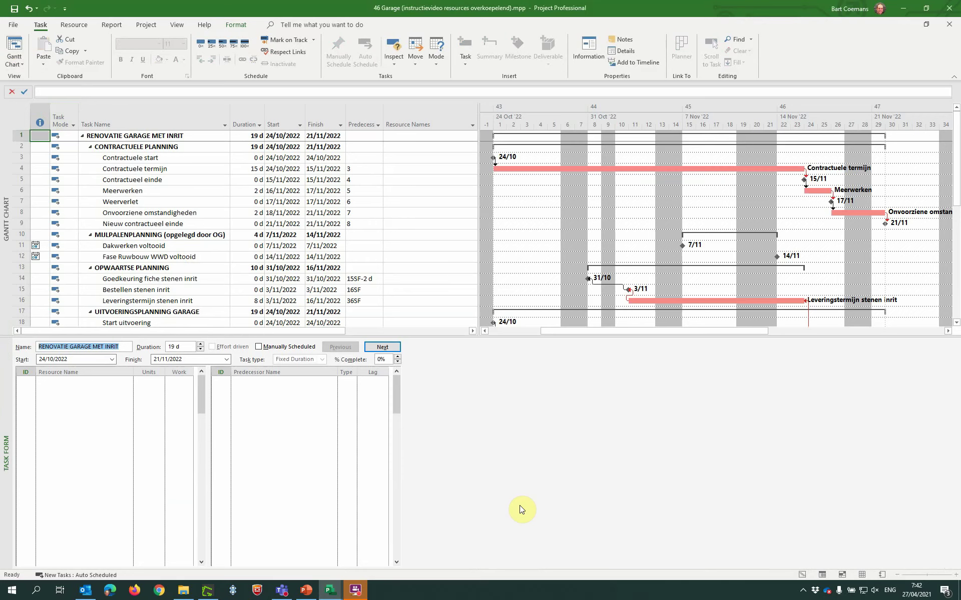
left_click_drag(457, 332, 455, 442)
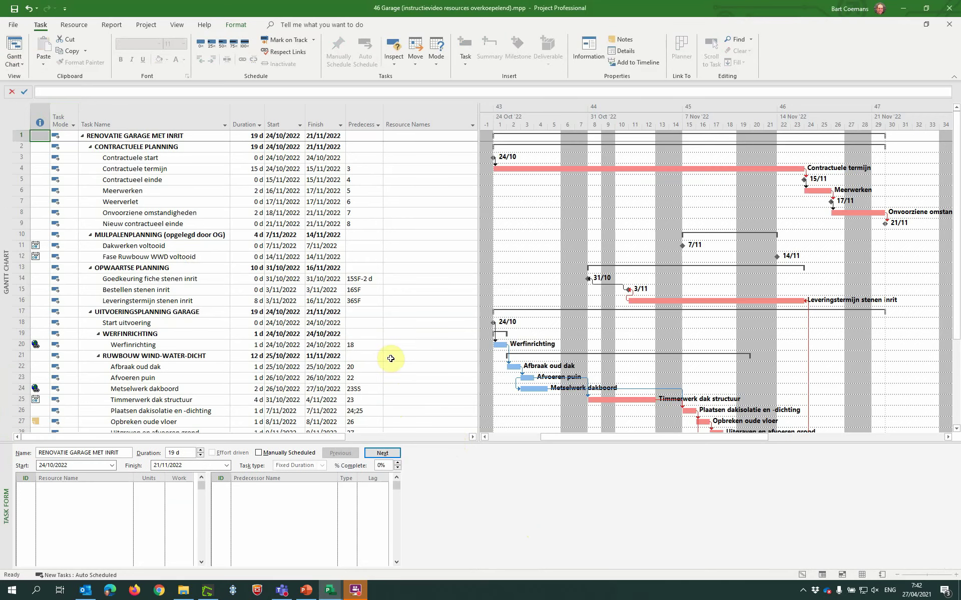
Assign 2 units of the Handlangers resource to the Werfinrichting task and move on to Afbraak oud dak
left_click(191, 344)
left_click(93, 487)
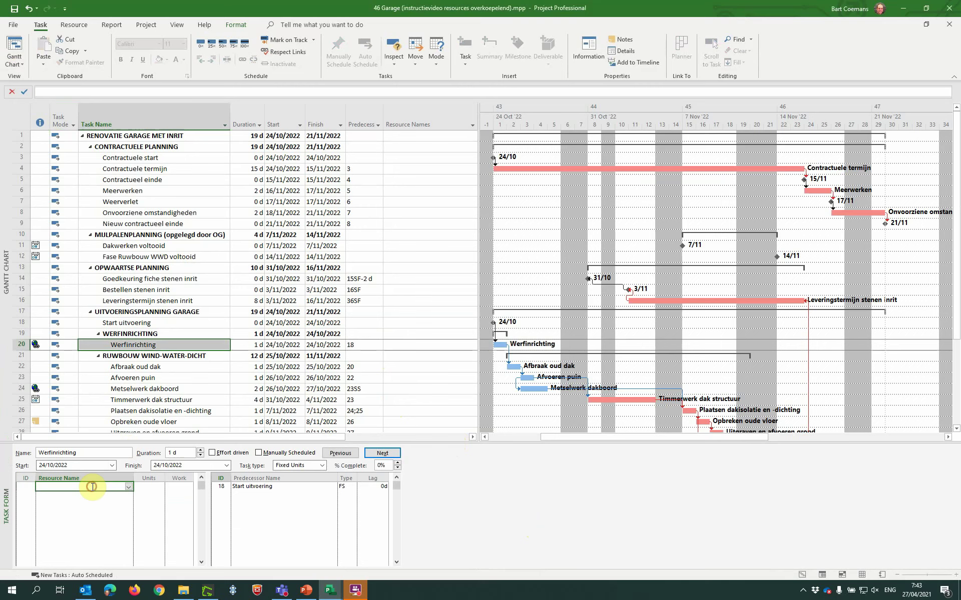
type("Handlangers")
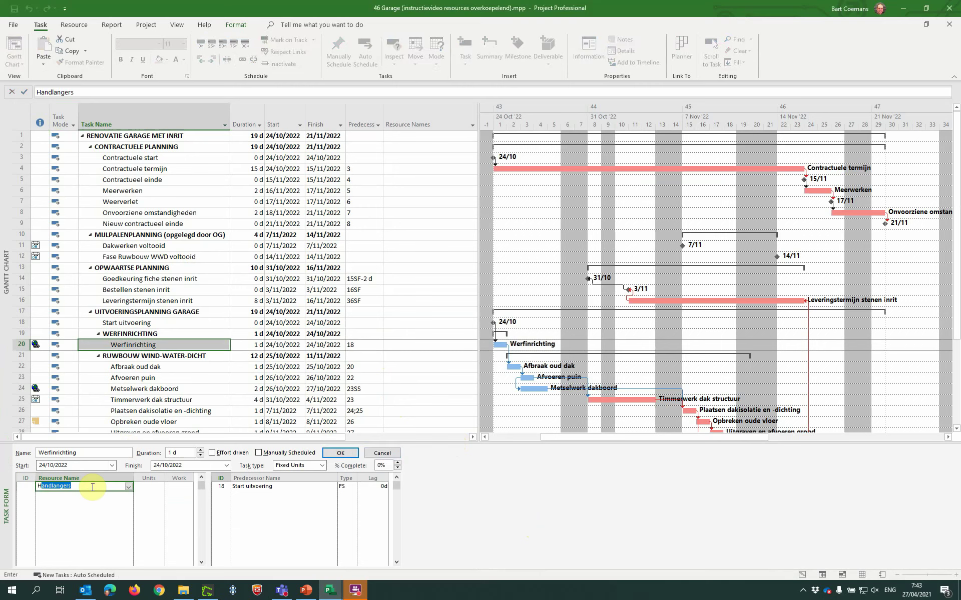
key("Return")
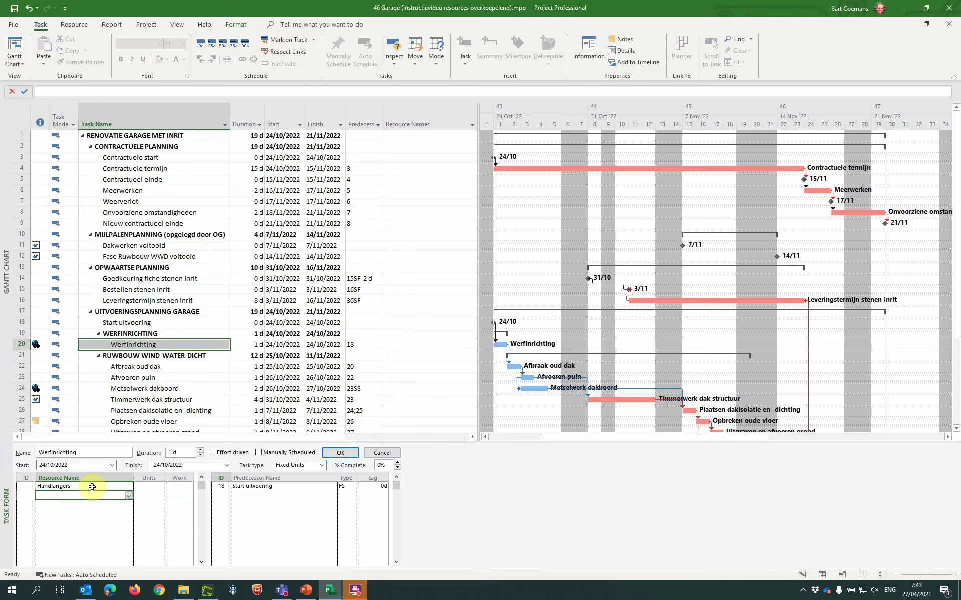
left_click(150, 485)
type("2")
key("Return")
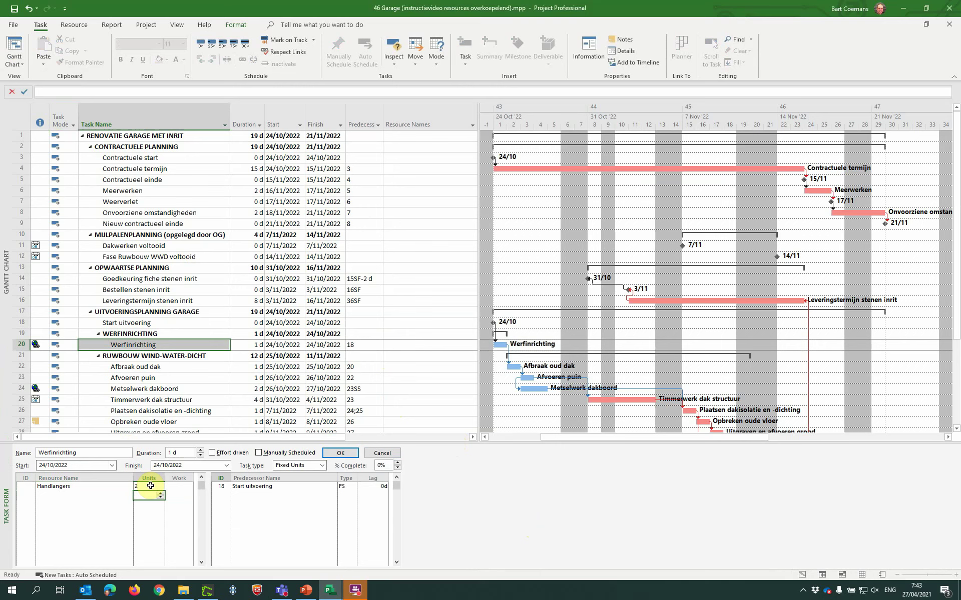
key("Return")
key("Return")
key("Return")
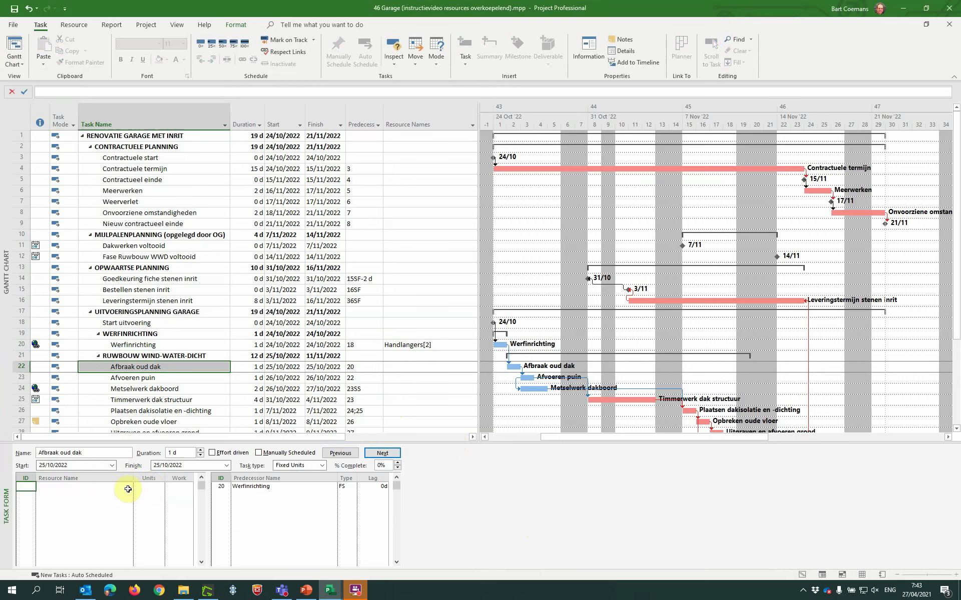
Assign 2 units of the Handlangers resource to the Afbraak oud dak task and confirm the assignment
left_click(126, 488)
type("H")
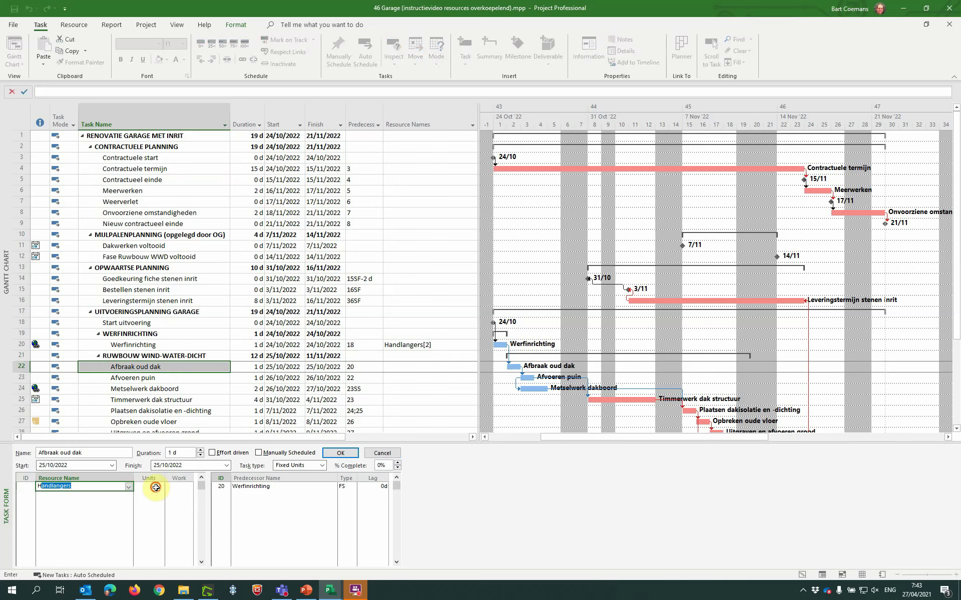
left_click(150, 485)
type("2")
key("Return")
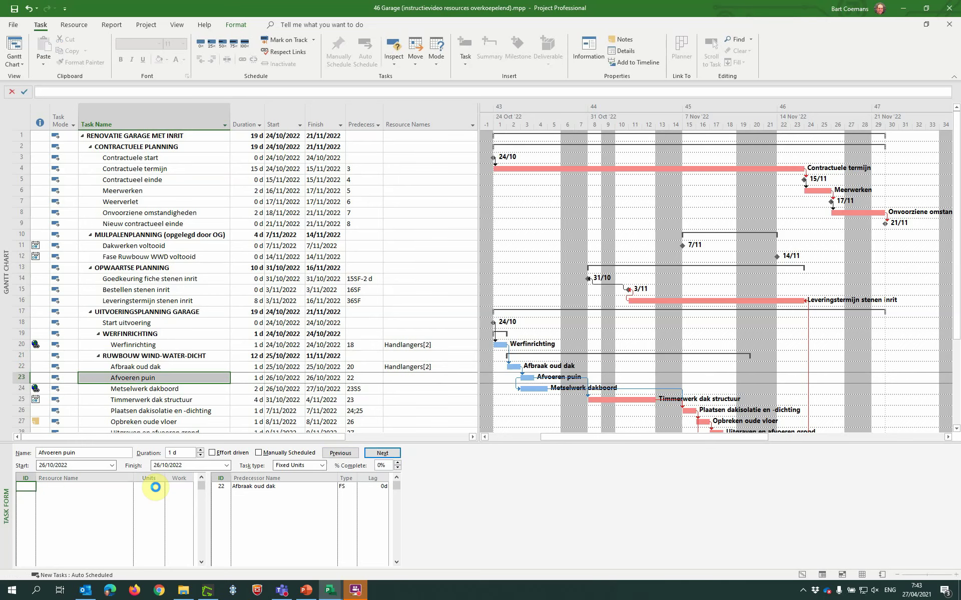
Assign 2 units of the Handlangers resource to the Afvoeren puin task and move on to Metselwerk dakboord
left_click(122, 486)
type("Handlangers")
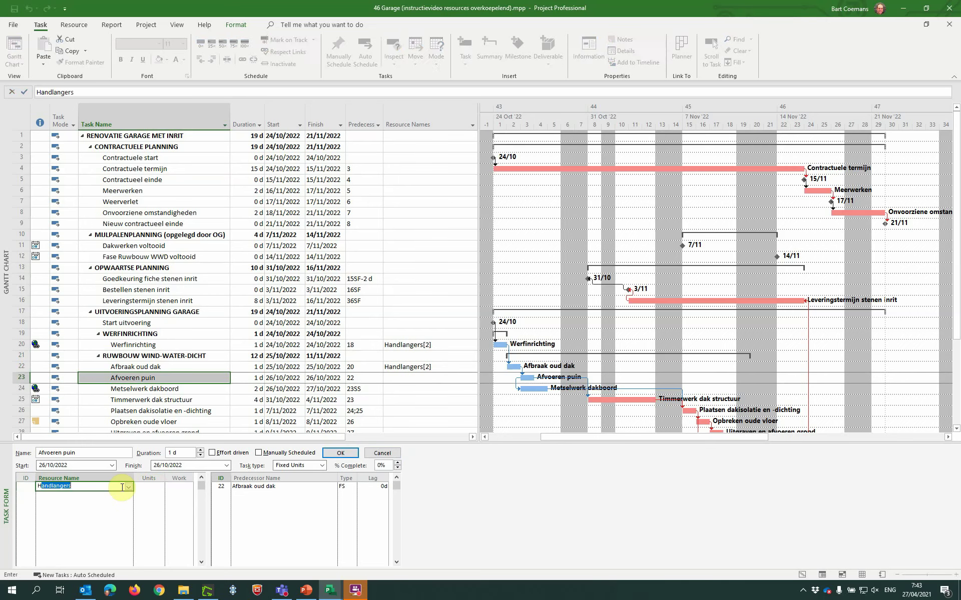
key("Return")
left_click(142, 487)
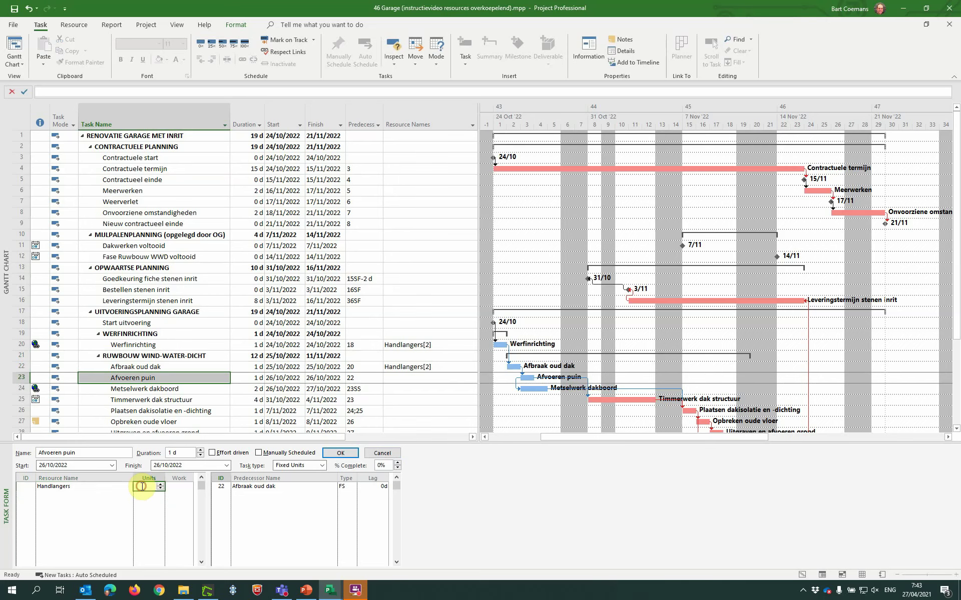
type("2")
key("Return")
key("Return")
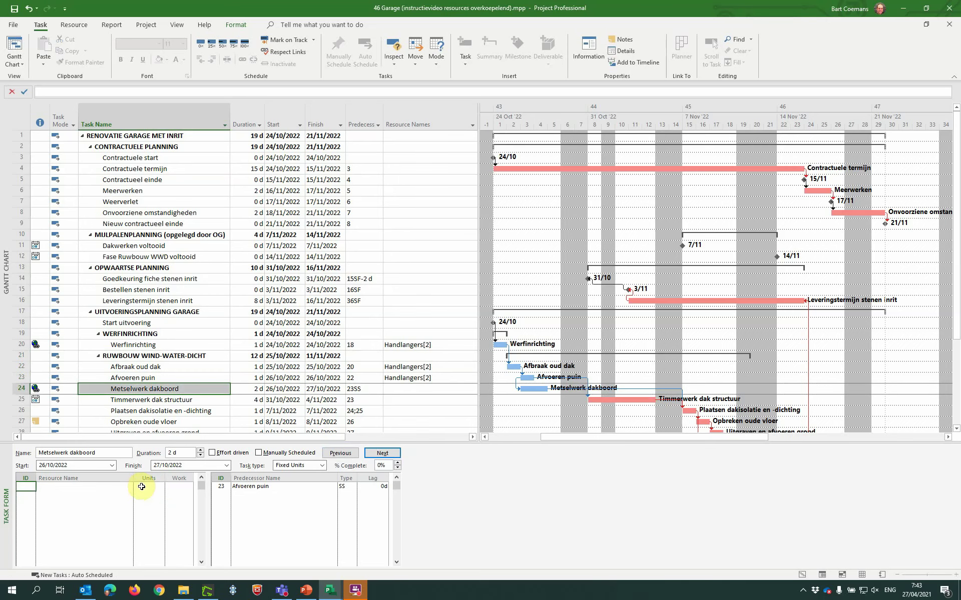
Assign 2 units of Handlangers and 2 units of Metsers to the Metselwerk dakboord task
left_click(122, 486)
type("Handlangers")
key("Return")
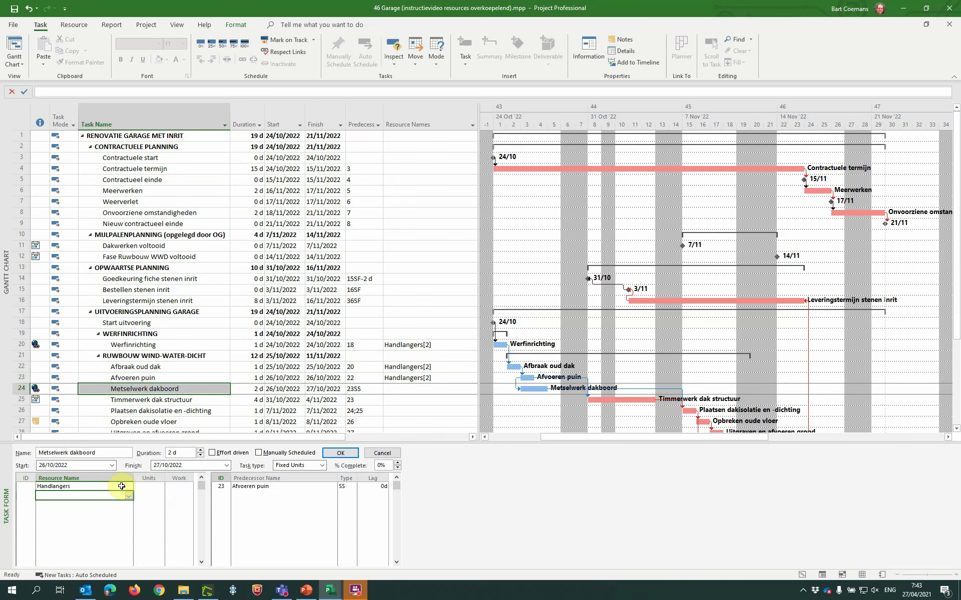
type("Metsers")
key("Return")
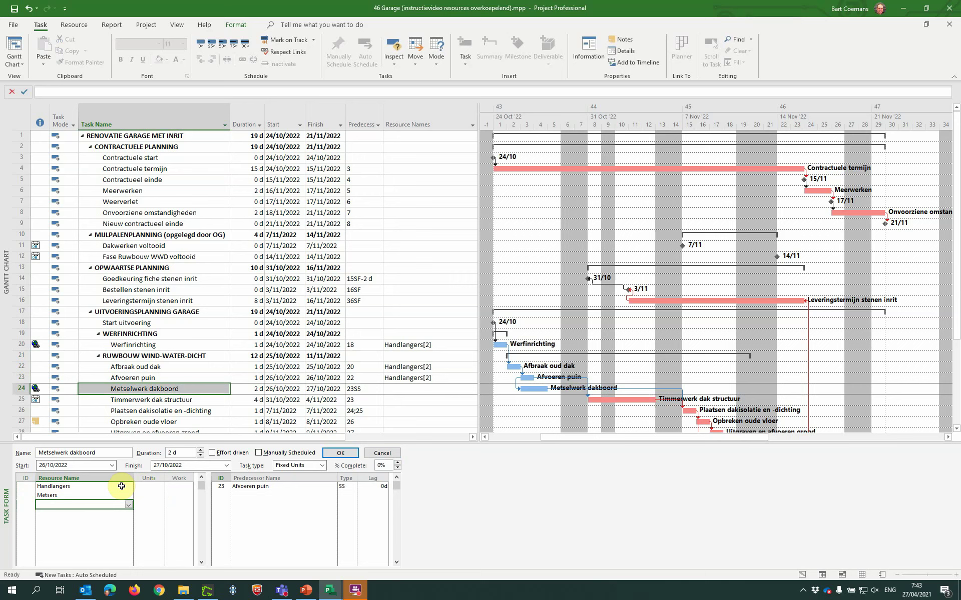
left_click(153, 488)
type("2")
key("Return")
type("2")
key("Return")
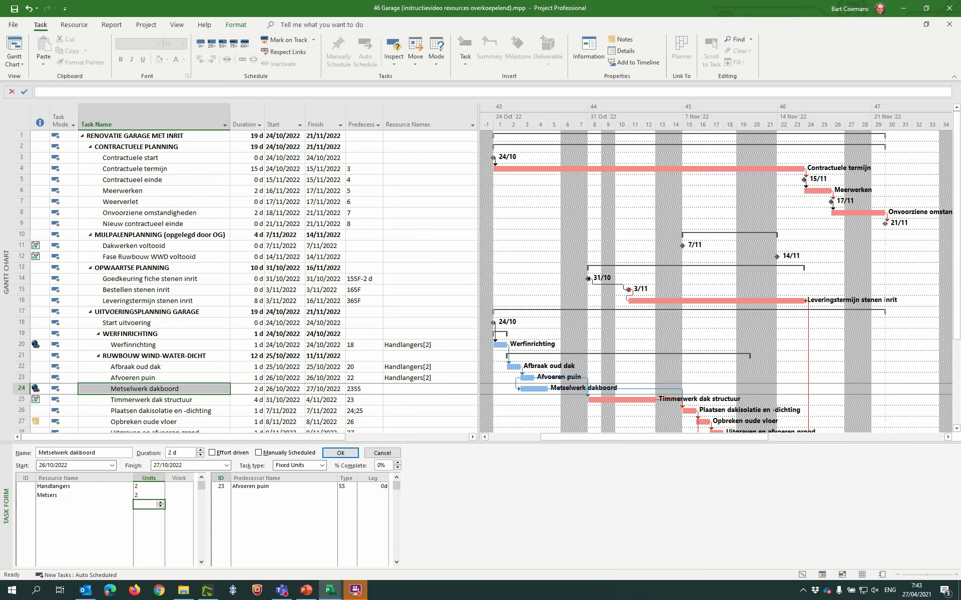
left_click(340, 453)
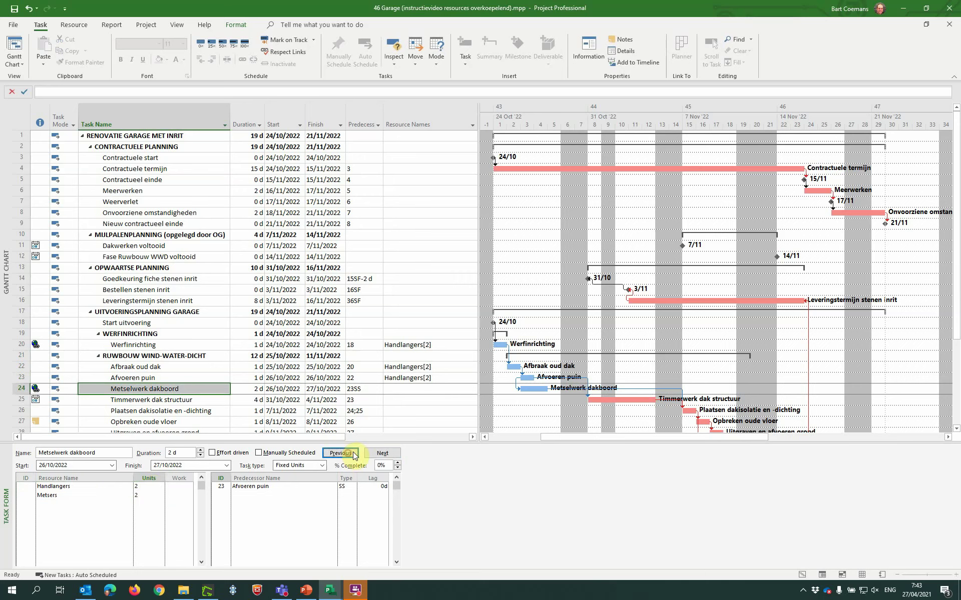
Assign 2 units of Handlangers and 2 units of Metsers to the Timmerwerk dak structuur task
left_click(381, 453)
left_click(115, 488)
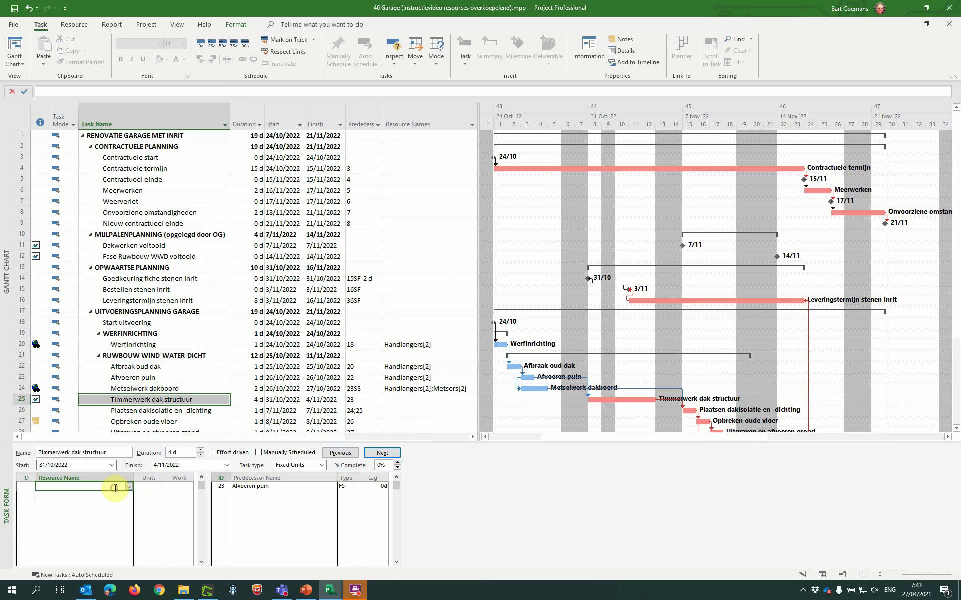
type("Handlangers")
key("Return")
type("Metsers")
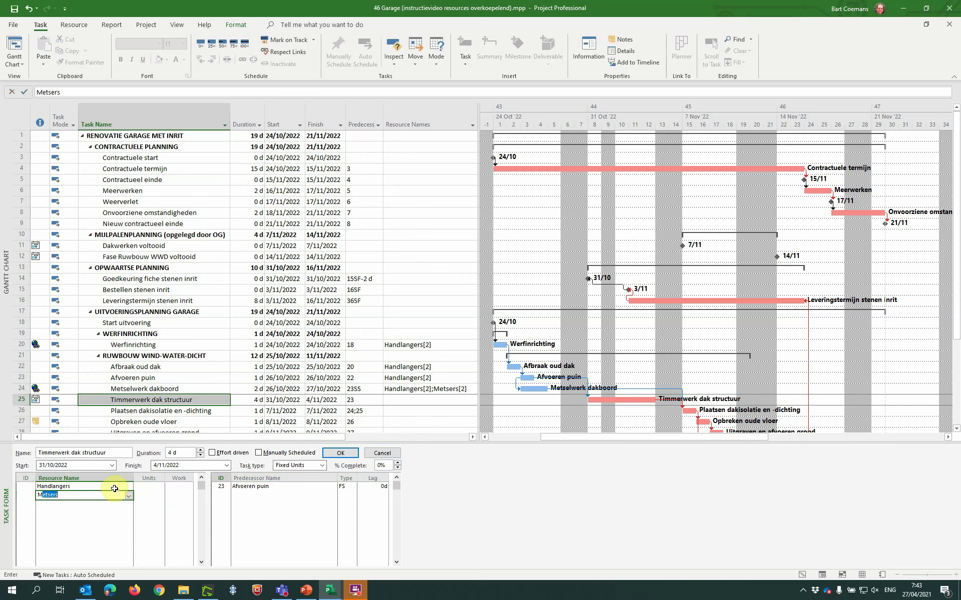
left_click(146, 486)
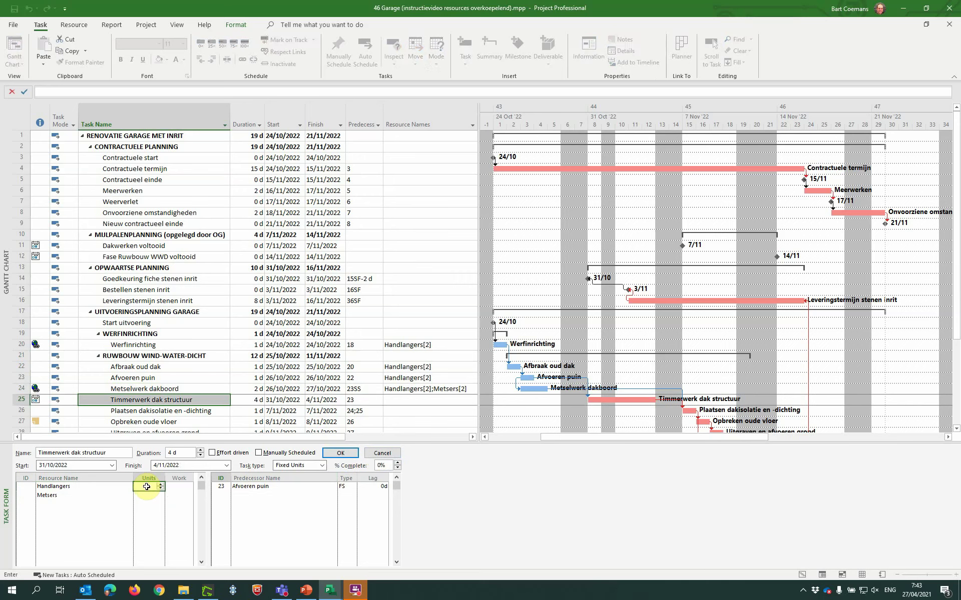
type("2")
key("Return")
type("2")
key("Return")
left_click(338, 454)
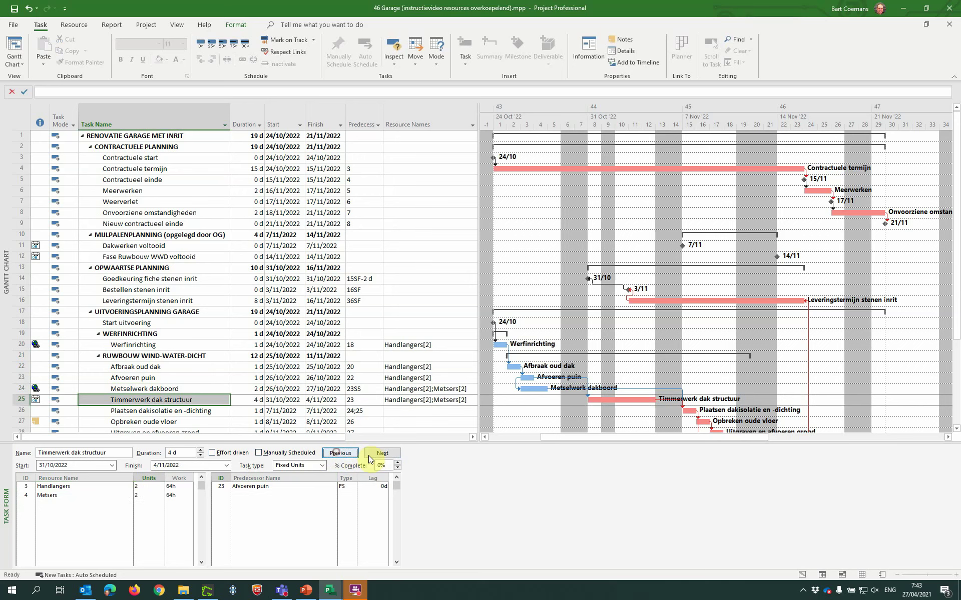
Remove the Task Form split from the Garage project's Gantt Chart and switch to the 46 Hangar project
left_click(384, 455)
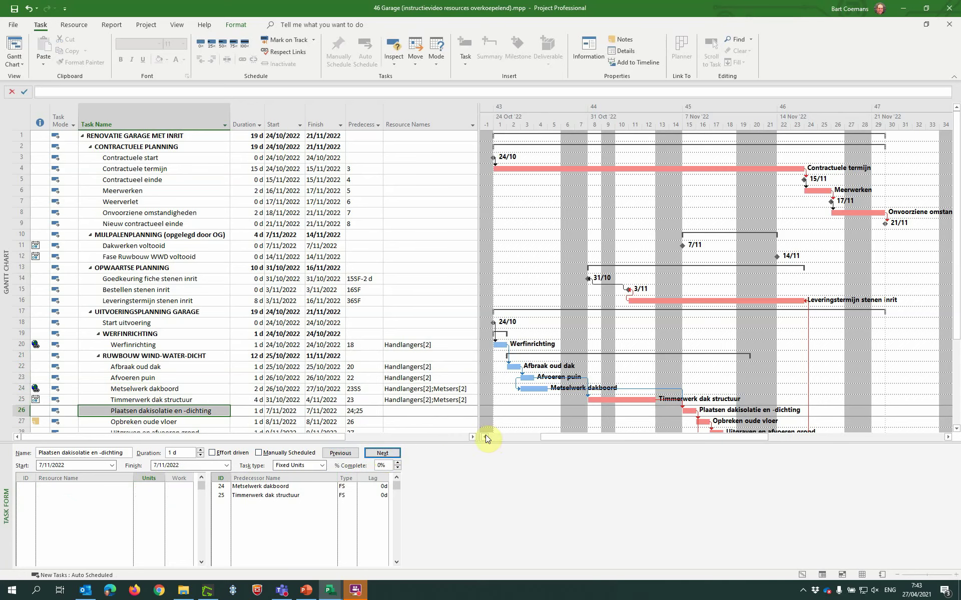
right_click(516, 428)
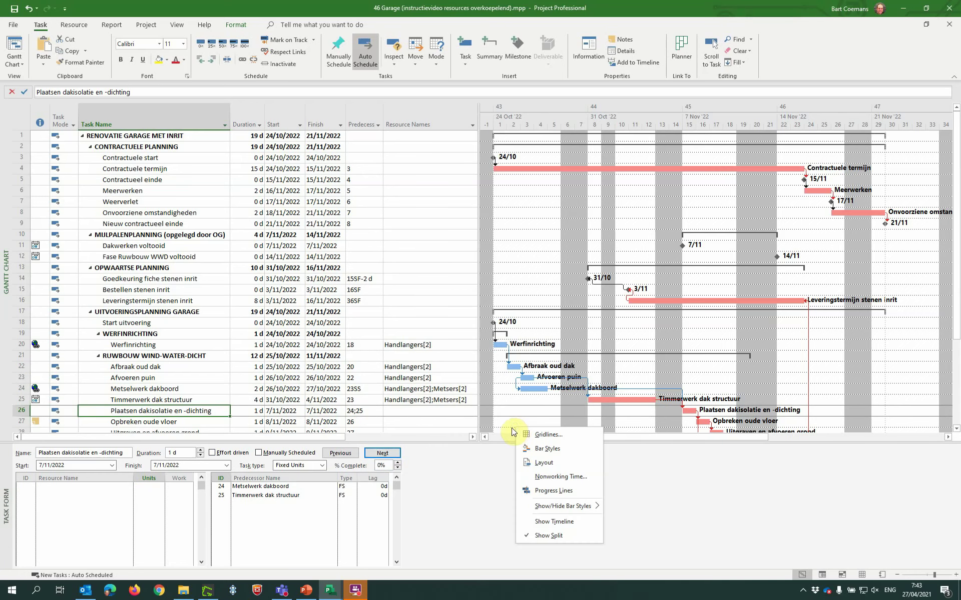
left_click(547, 535)
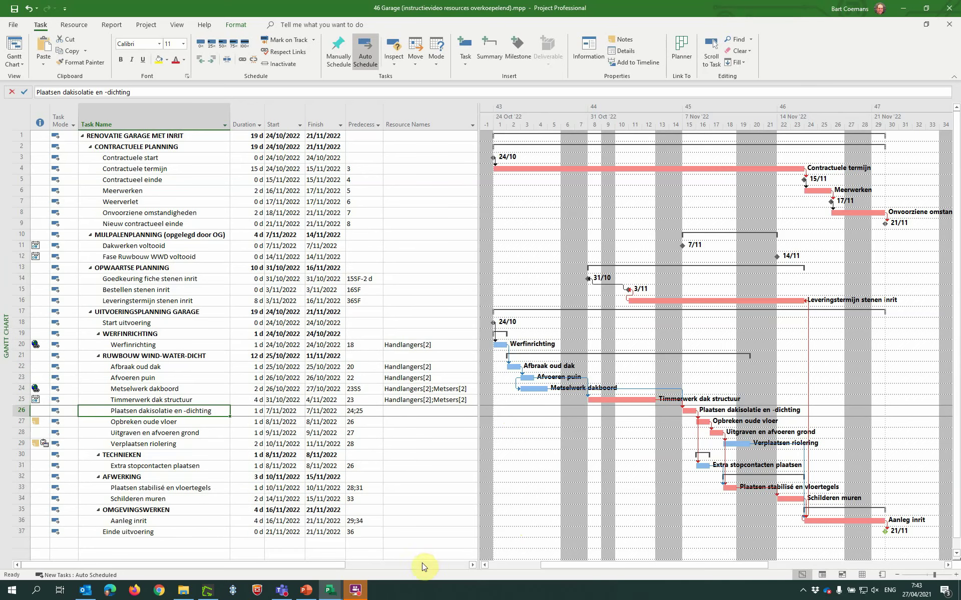
left_click(330, 591)
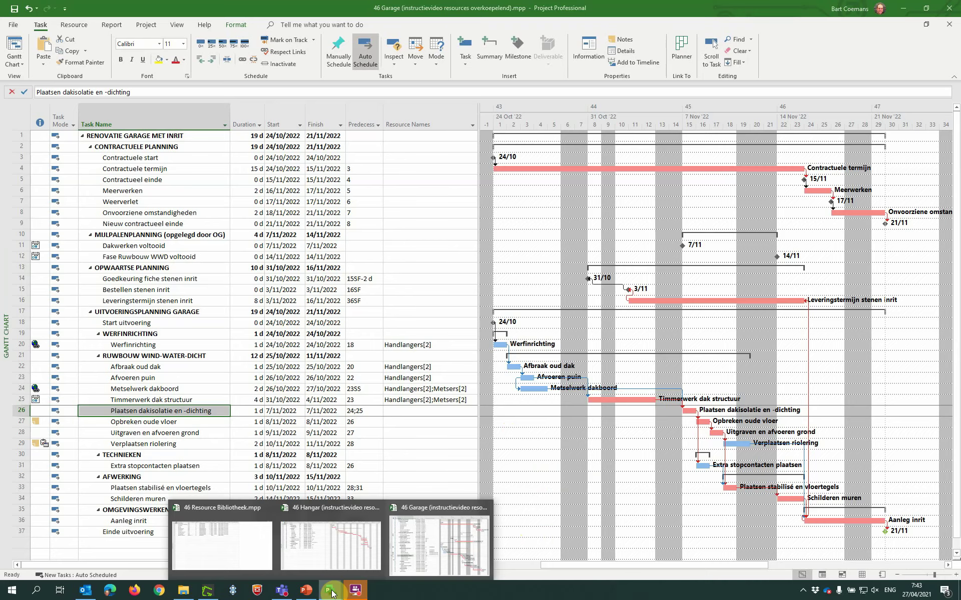
left_click(334, 557)
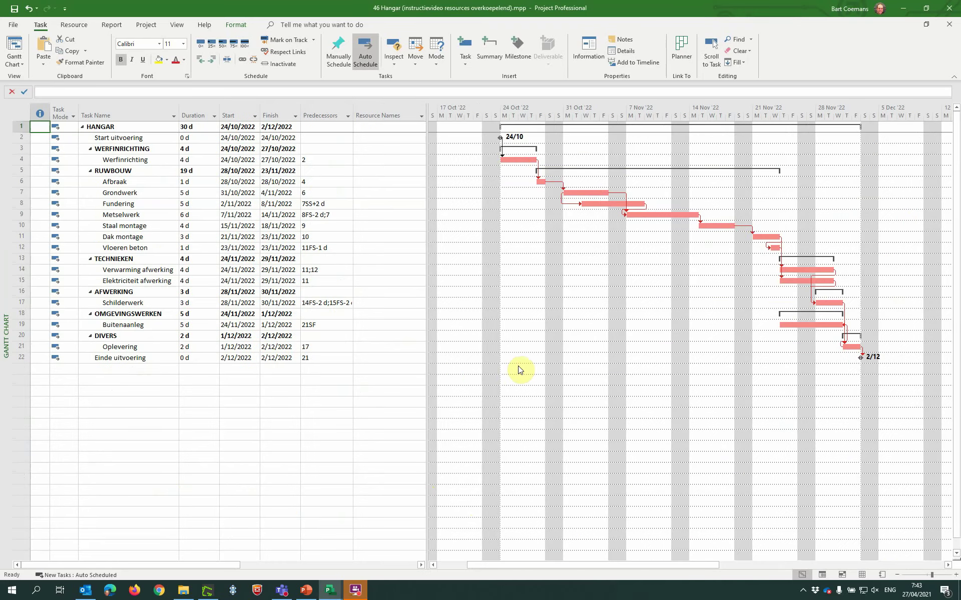
Split the Hangar project's Gantt Chart with the Task Form and enlarge the Gantt area to show all tasks
right_click(518, 370)
left_click(558, 475)
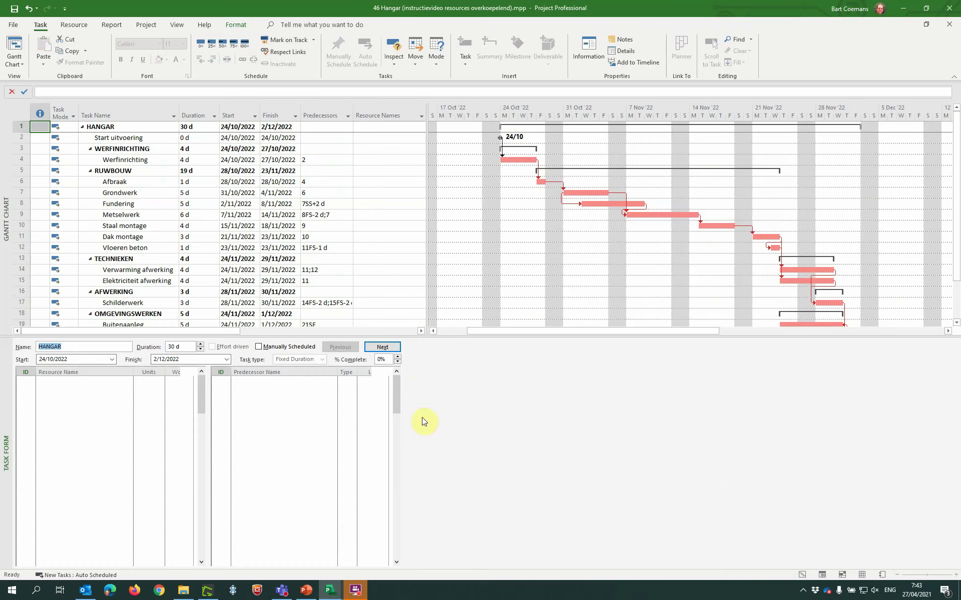
left_click_drag(427, 335, 429, 405)
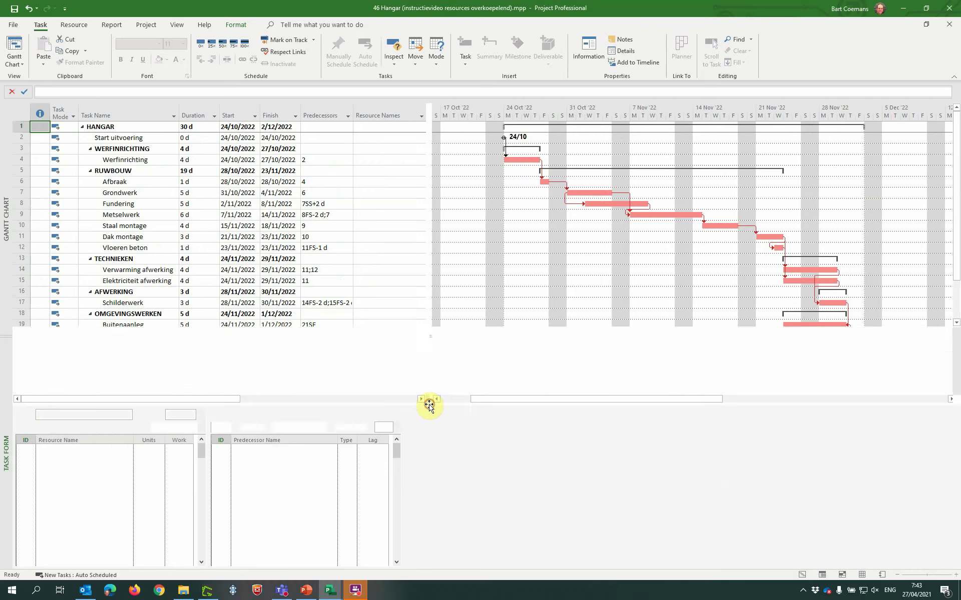
Assign 2 units of the Handlangers resource to the Hangar's Werfinrichting task and move on to Afbraak
left_click(148, 159)
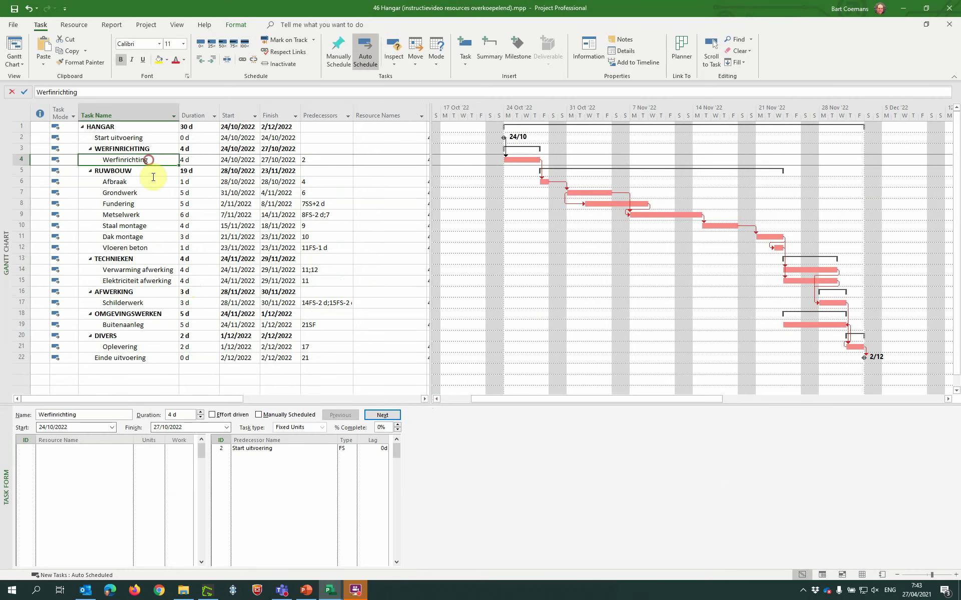
left_click(80, 447)
type("Handlangers")
key("Return")
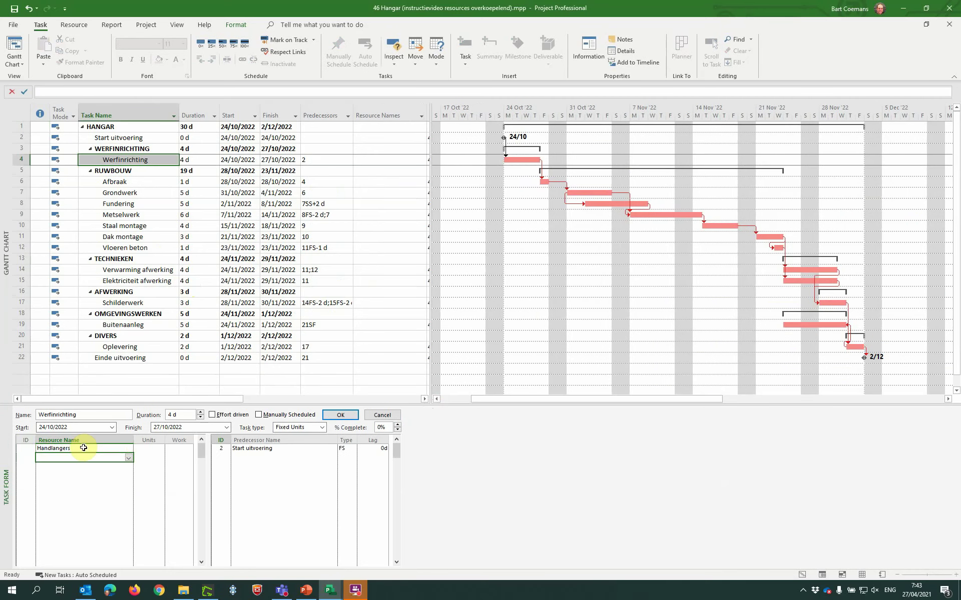
left_click(147, 449)
type("2")
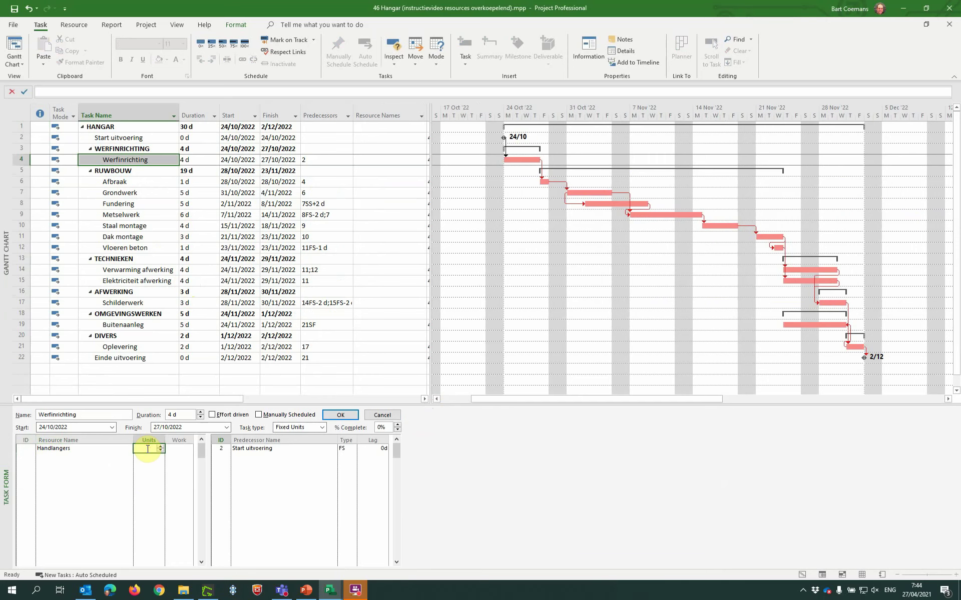
key("Return")
key("Return")
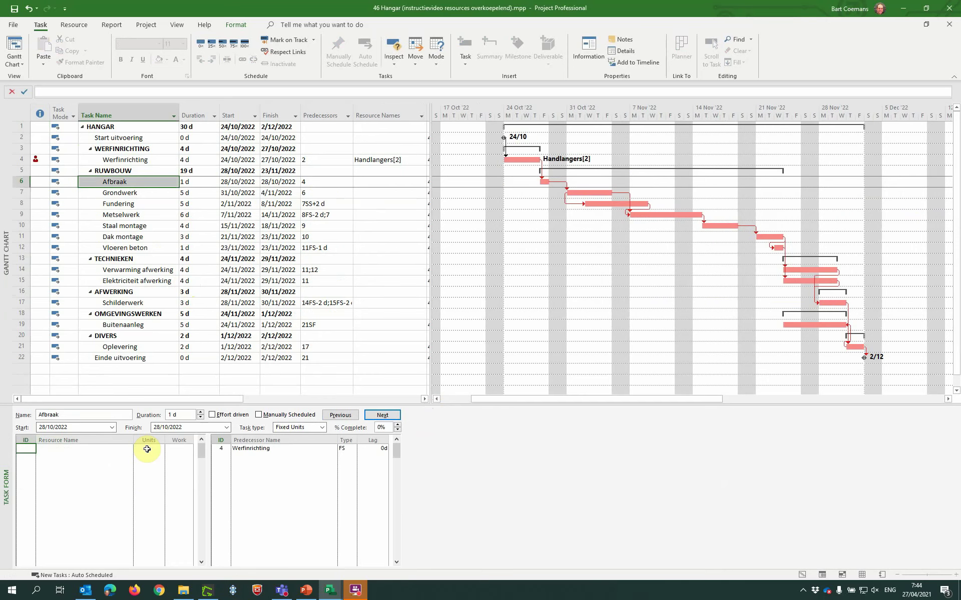
Assign 2 units of the Handlangers resource to the Hangar's Afbraak task and move on to Grondwerk
left_click(131, 449)
type("Handlangers")
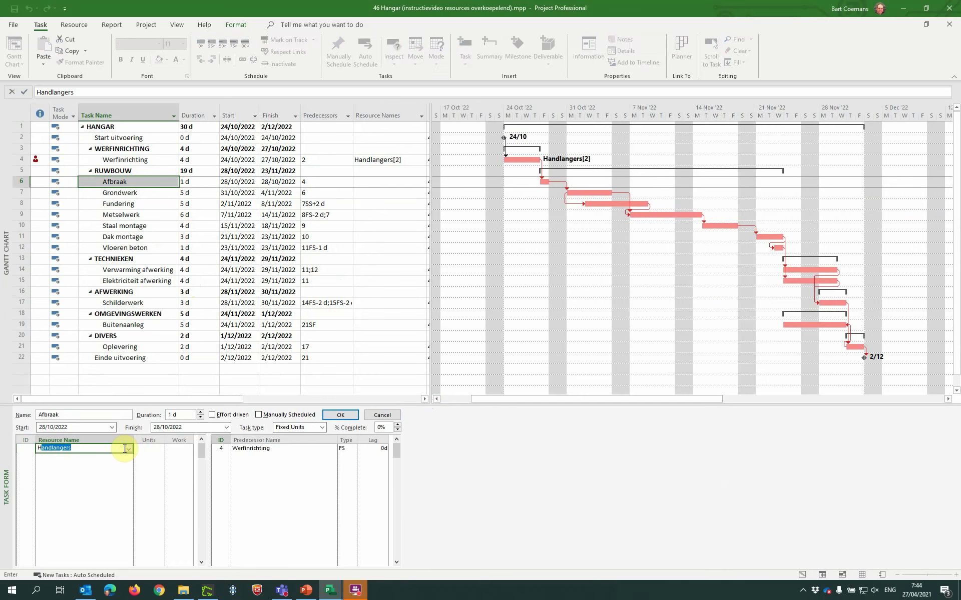
key("Return")
left_click(144, 448)
type("2")
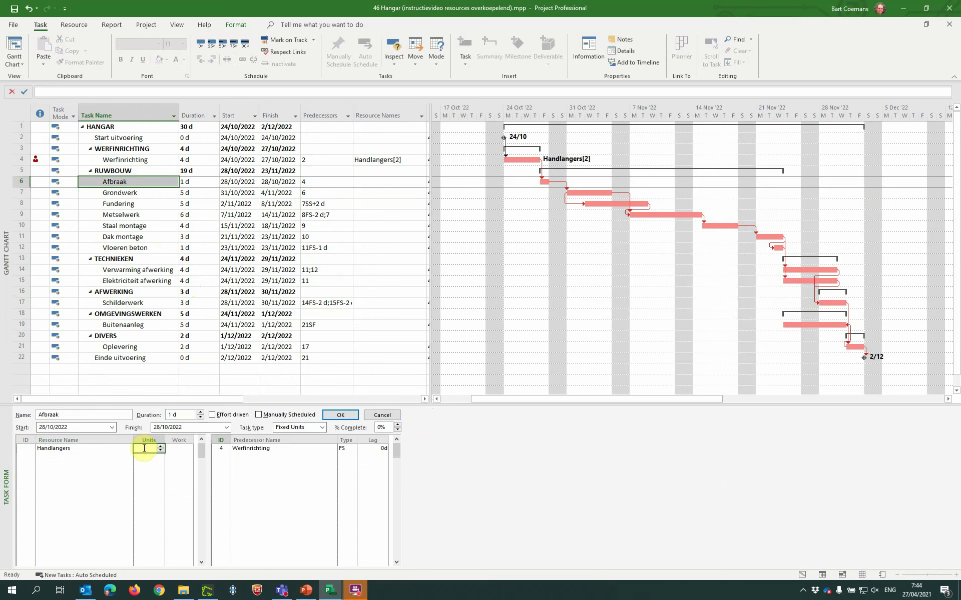
key("Return")
key("Return")
key("Return")
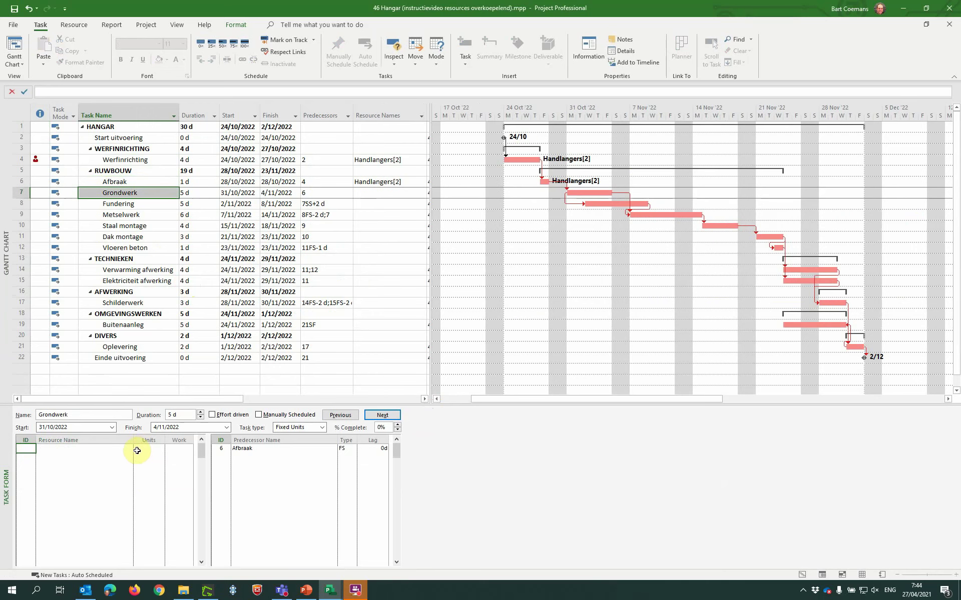
Assign the OA Grondwerken resource to the Hangar's Grondwerk task
left_click(127, 449)
left_click(128, 448)
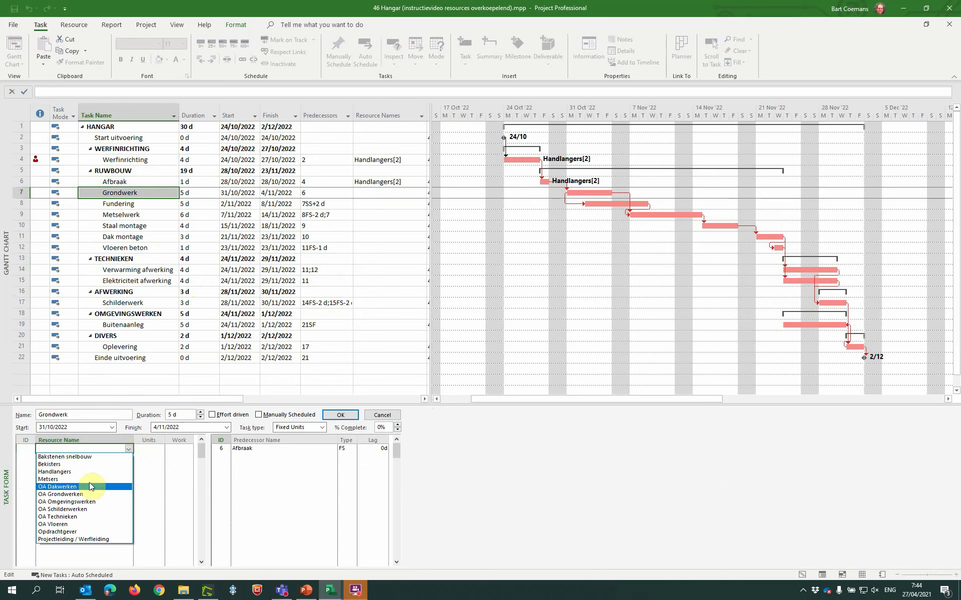
left_click(79, 495)
left_click(343, 416)
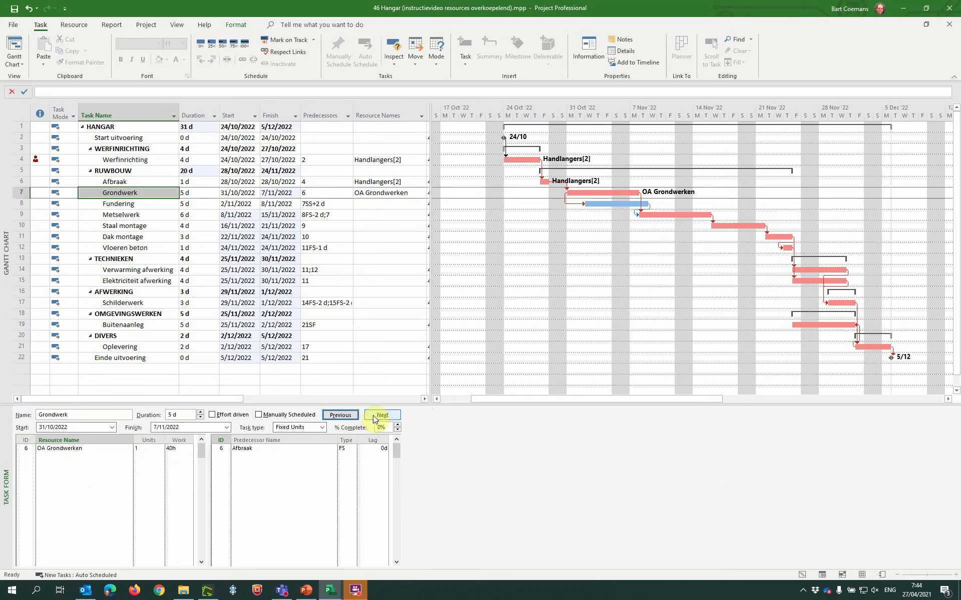
Assign 2 units of Handlangers and 2 units of Bekisters to the Hangar's Fundering task
left_click(373, 416)
left_click(115, 450)
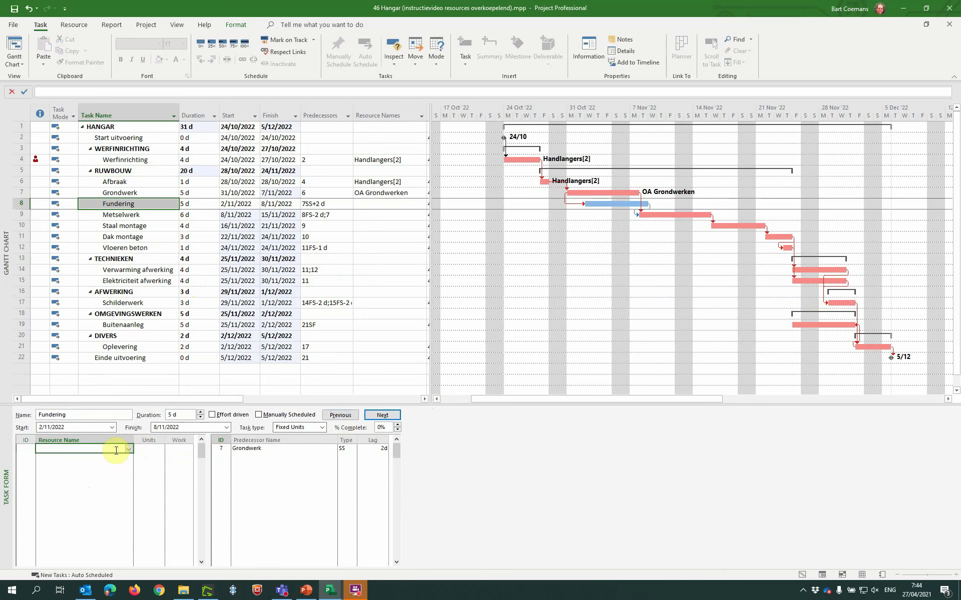
type("h")
key("Return")
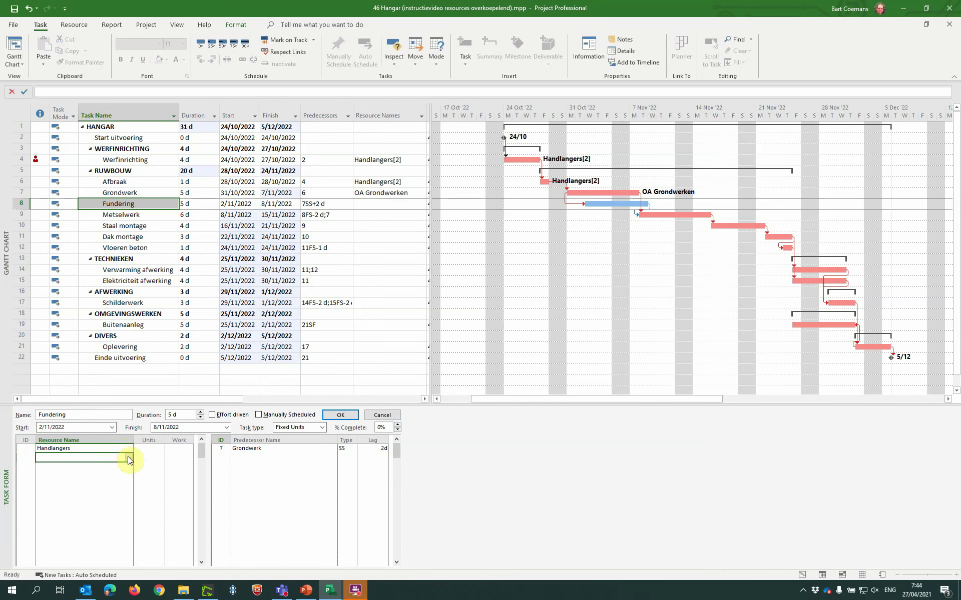
left_click(129, 458)
left_click(60, 474)
left_click(340, 415)
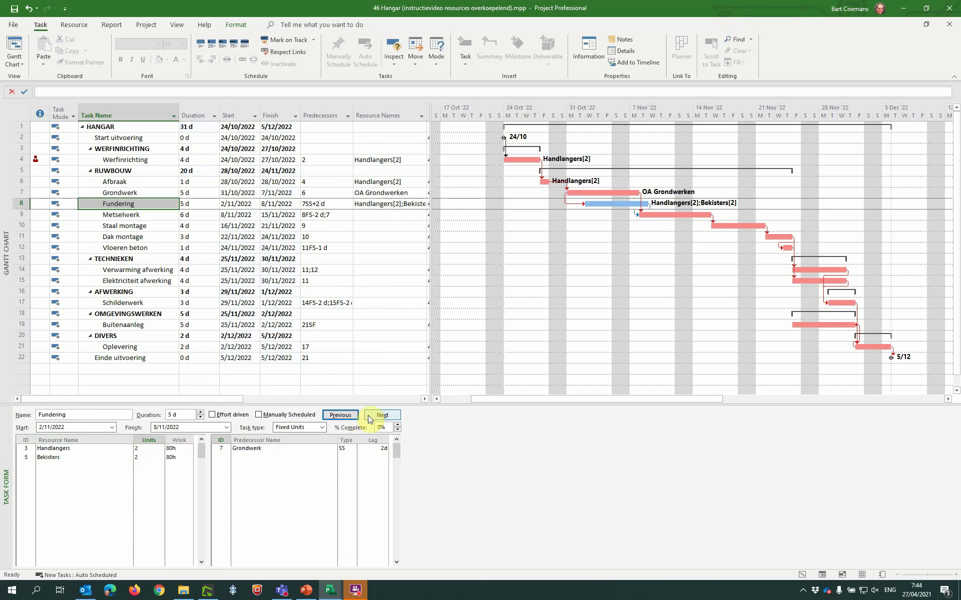
Remove the Task Form split from the Hangar project and change its view to the Resource Sheet
right_click(469, 381)
left_click(493, 487)
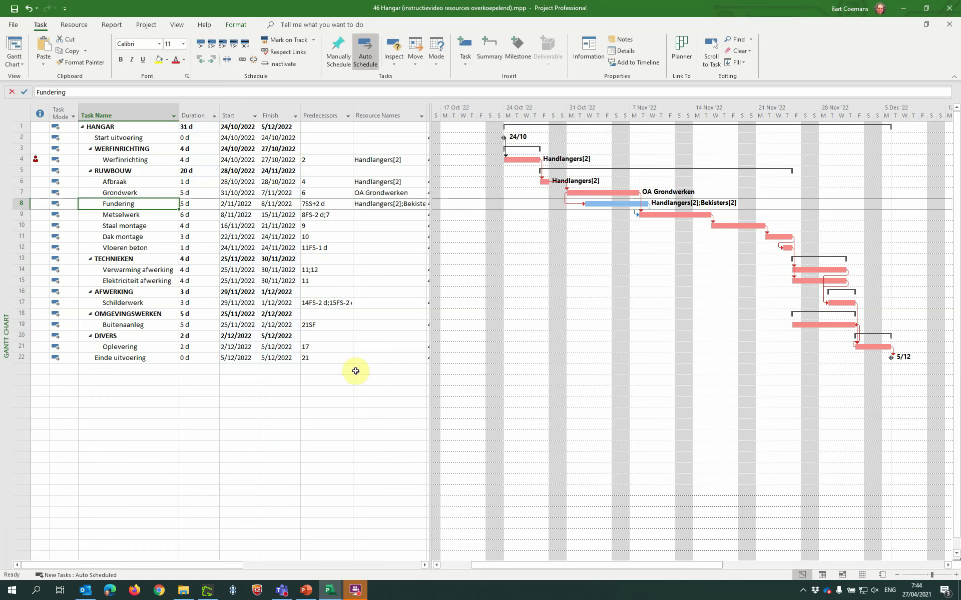
left_click(17, 61)
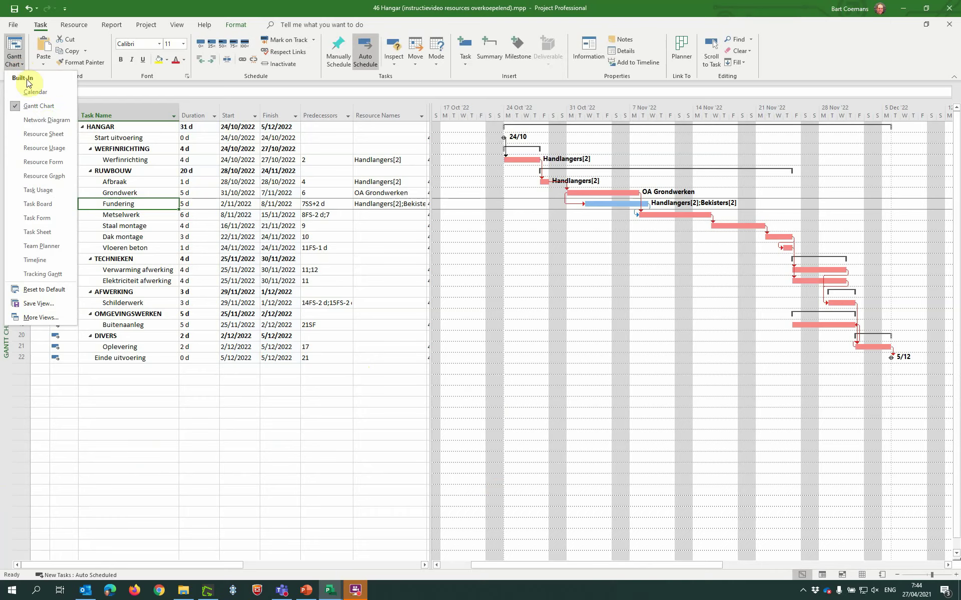
left_click(44, 133)
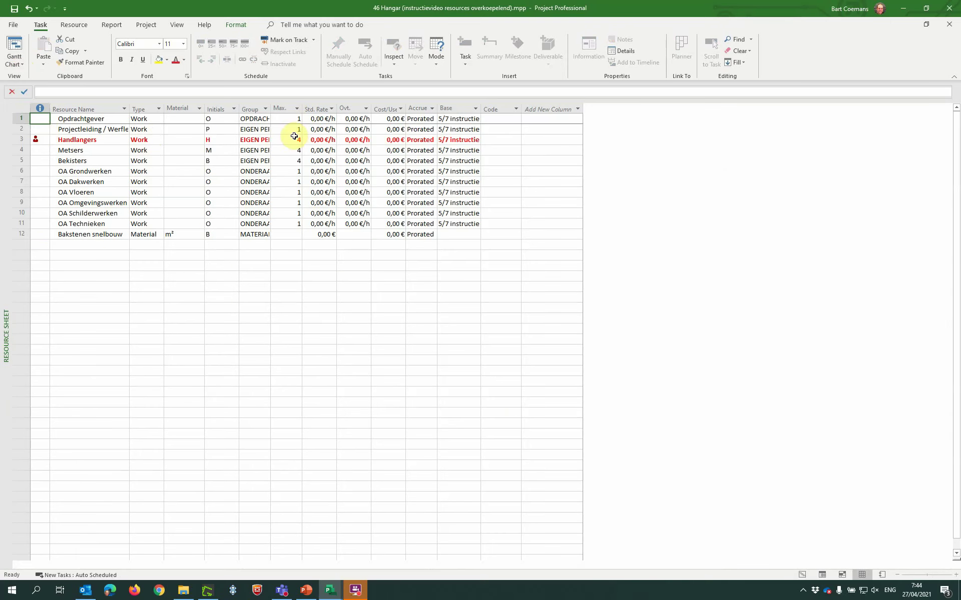
Return the Hangar project to the Gantt Chart view and widen its task table and Resource Names column
left_click(14, 64)
left_click(45, 110)
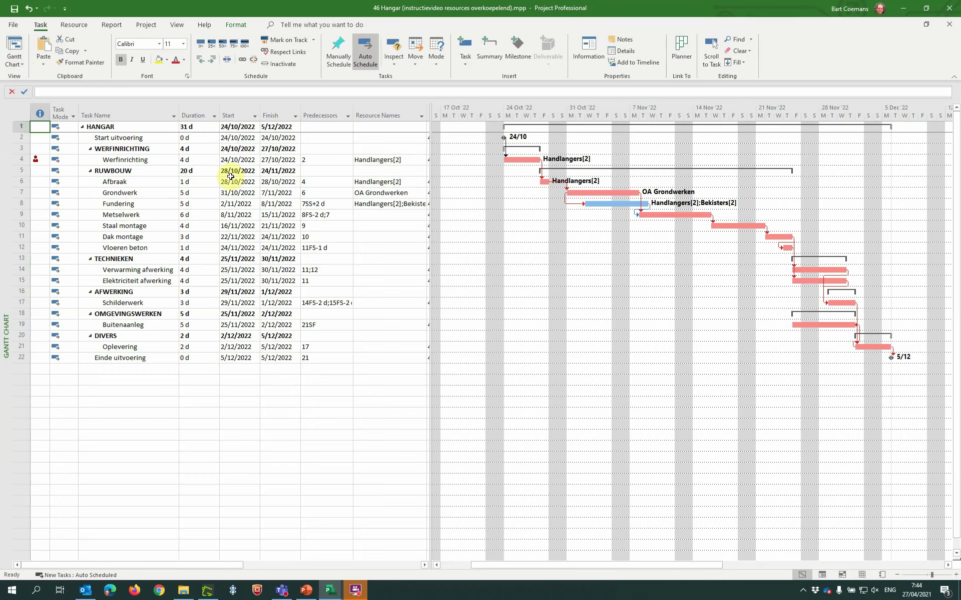
left_click_drag(428, 189, 462, 188)
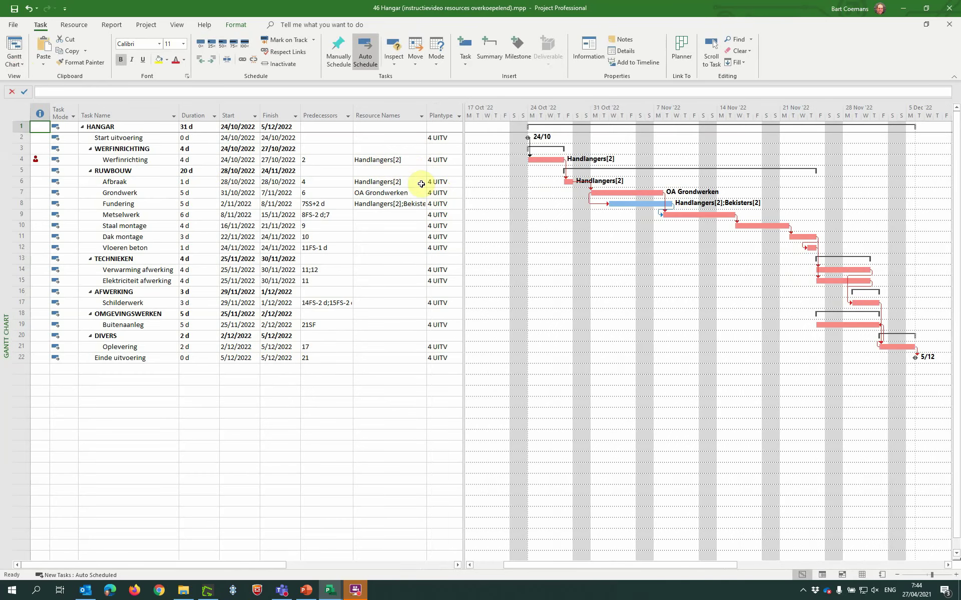
left_click_drag(427, 115, 441, 116)
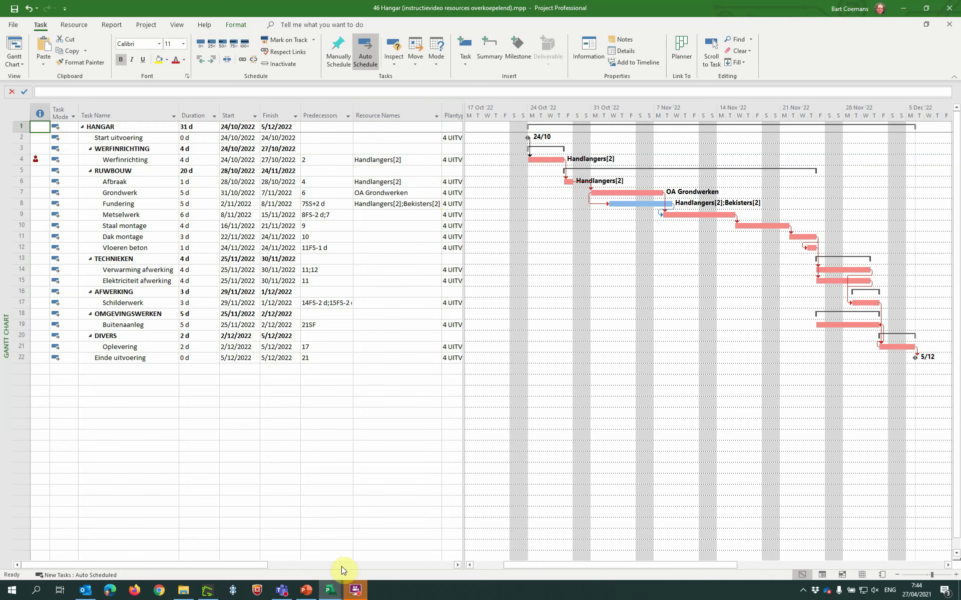
Switch to the 46 Resource Bibliotheek.mpp file, look at its Gantt Chart and change the view to Resource Usage
left_click(330, 593)
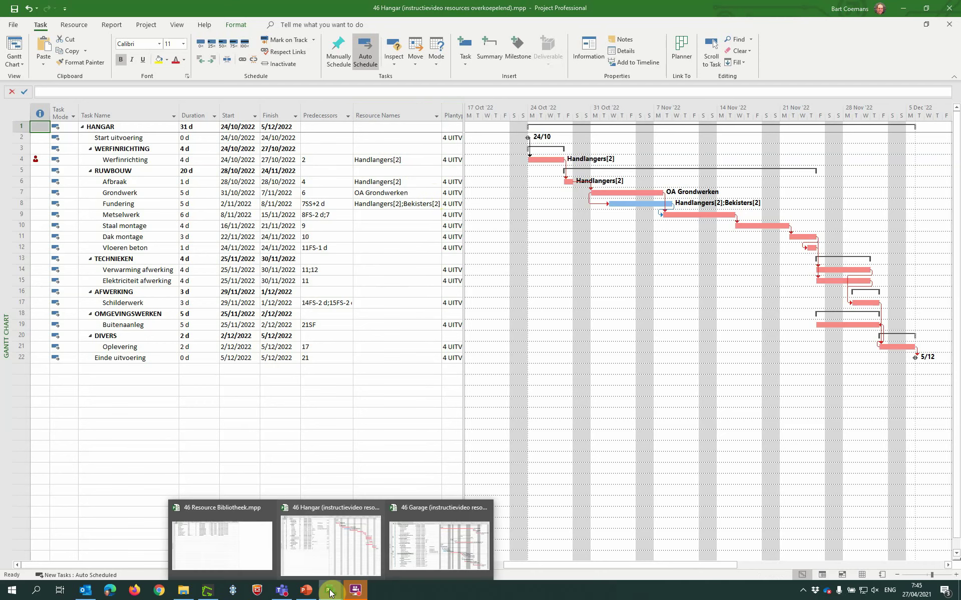
left_click(219, 553)
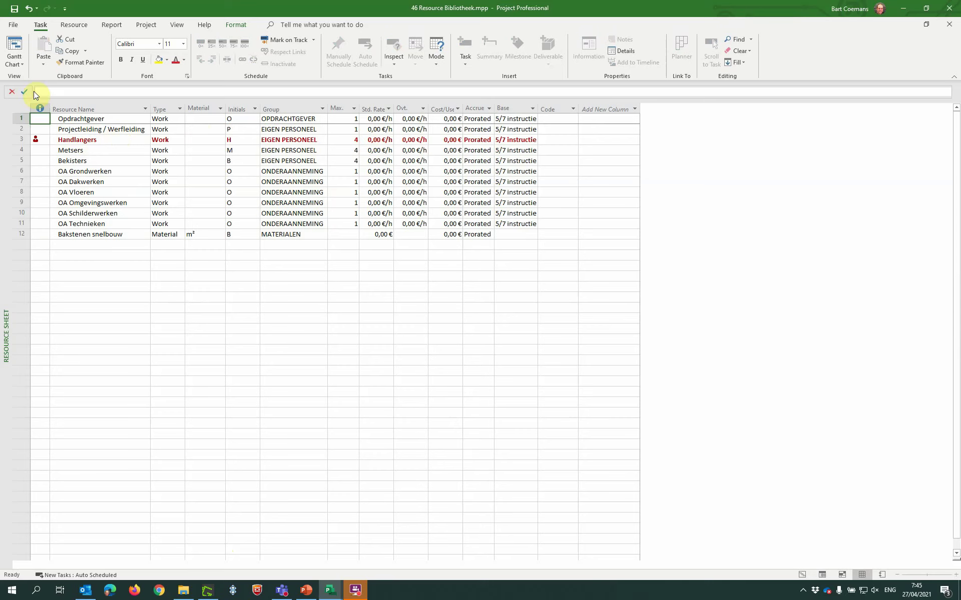
left_click(15, 61)
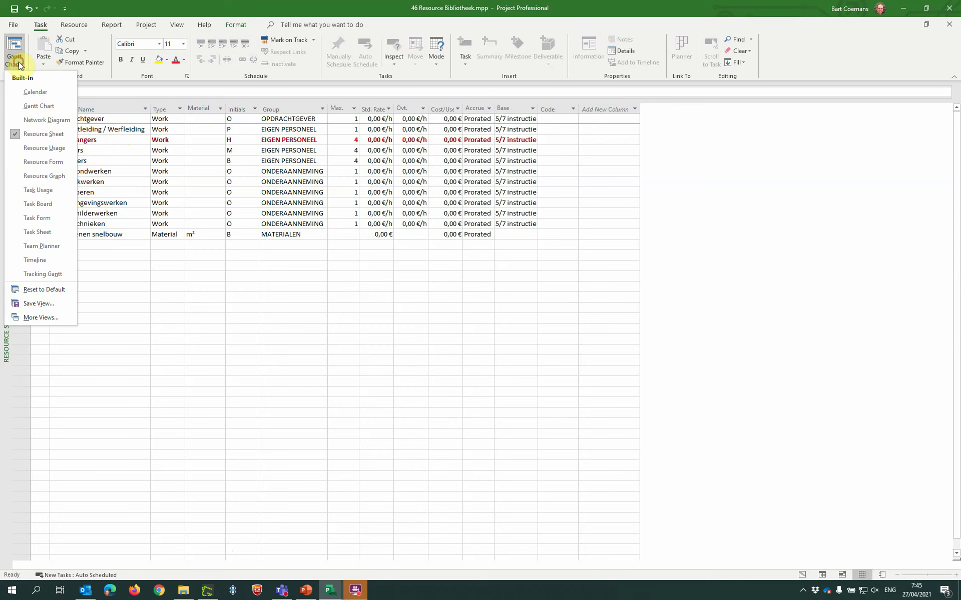
left_click(39, 106)
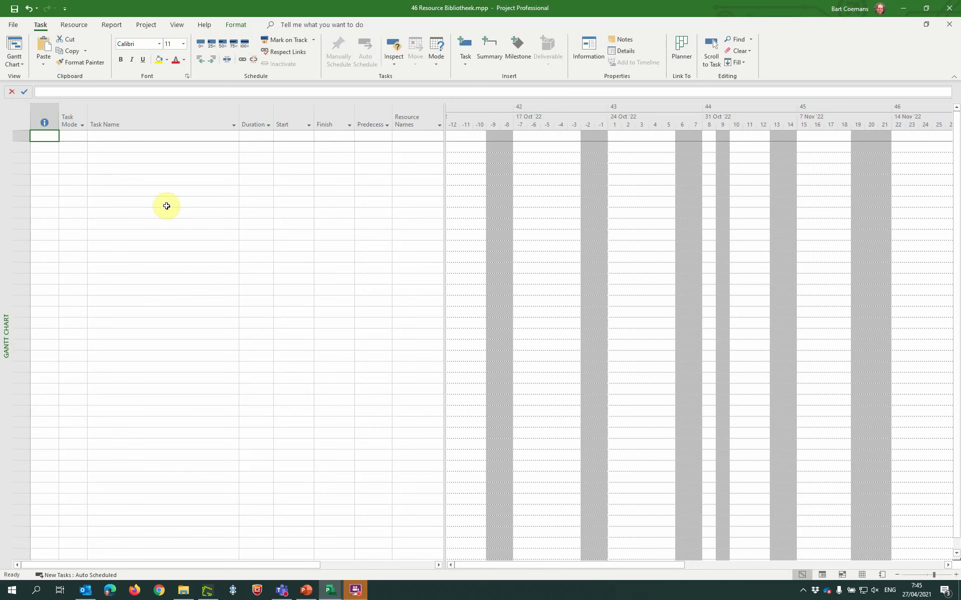
left_click(18, 67)
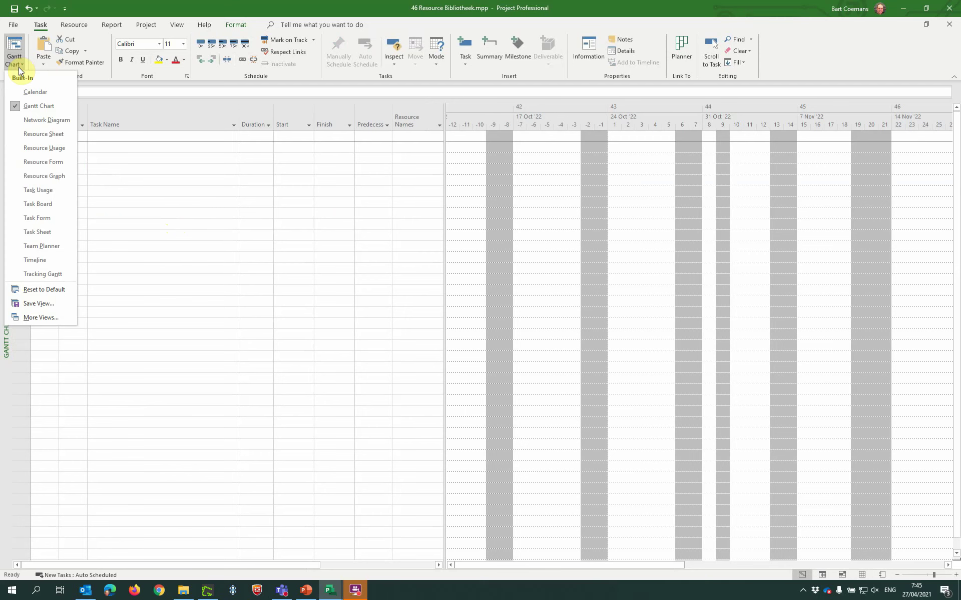
left_click(17, 149)
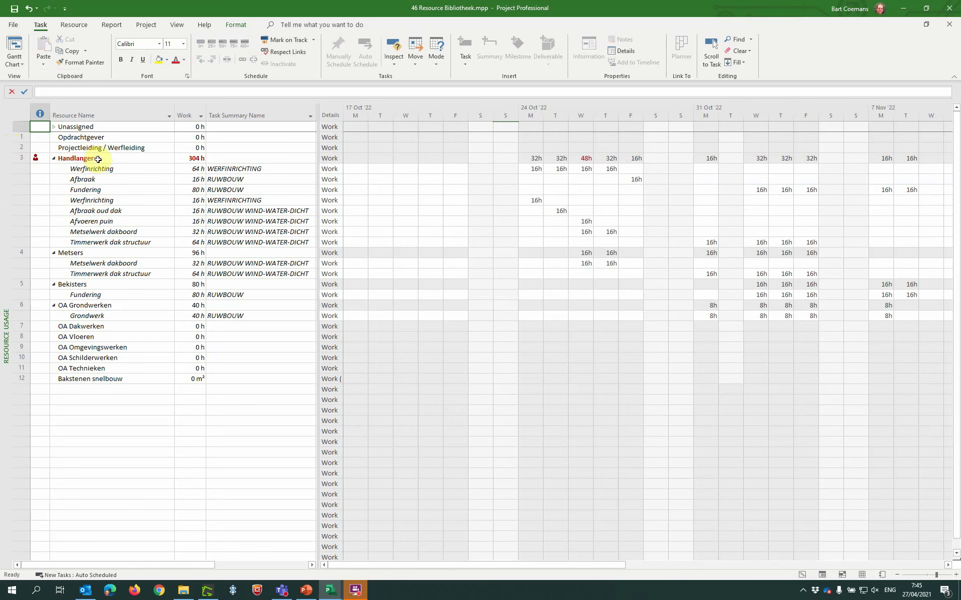
Add a Project column after Task Summary Name in the Resource Usage table and widen it to show the project names
left_click(260, 116)
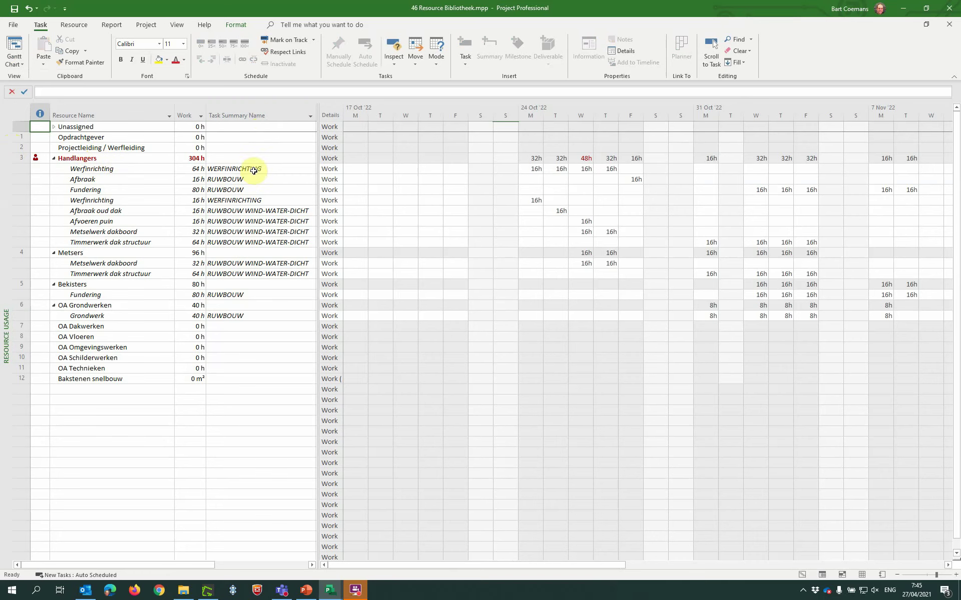
left_click_drag(317, 169, 428, 173)
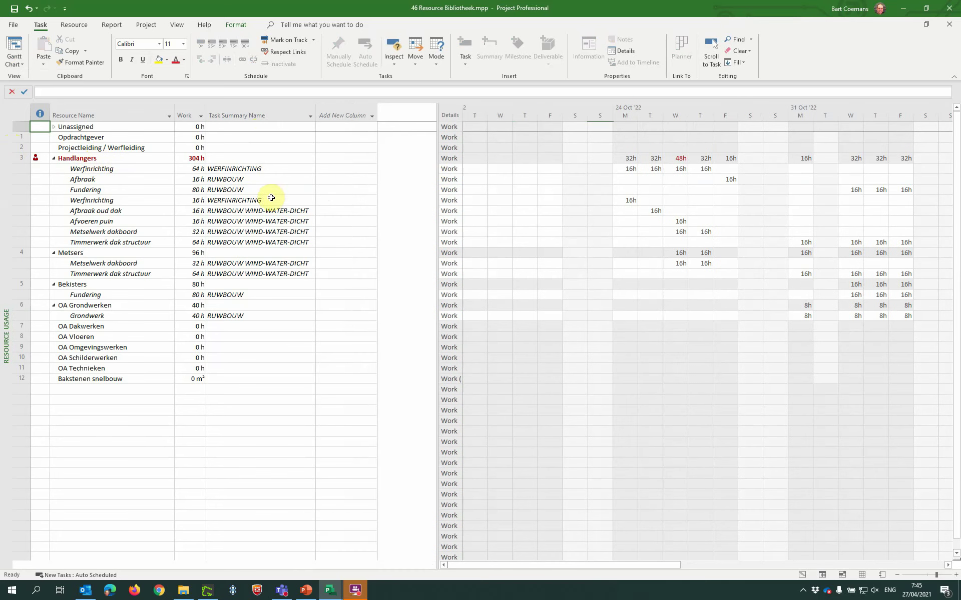
left_click(351, 115)
type("project")
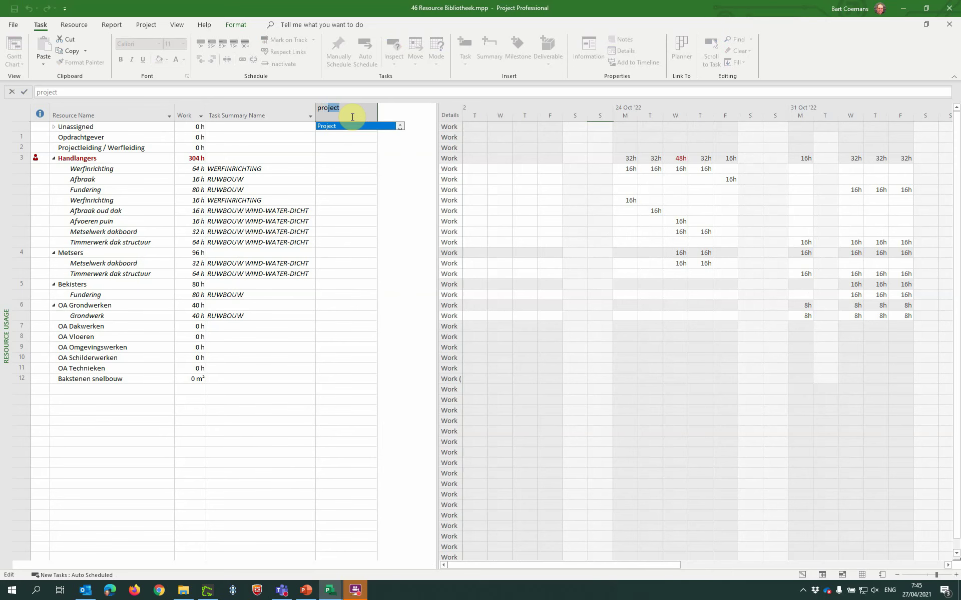
key("Return")
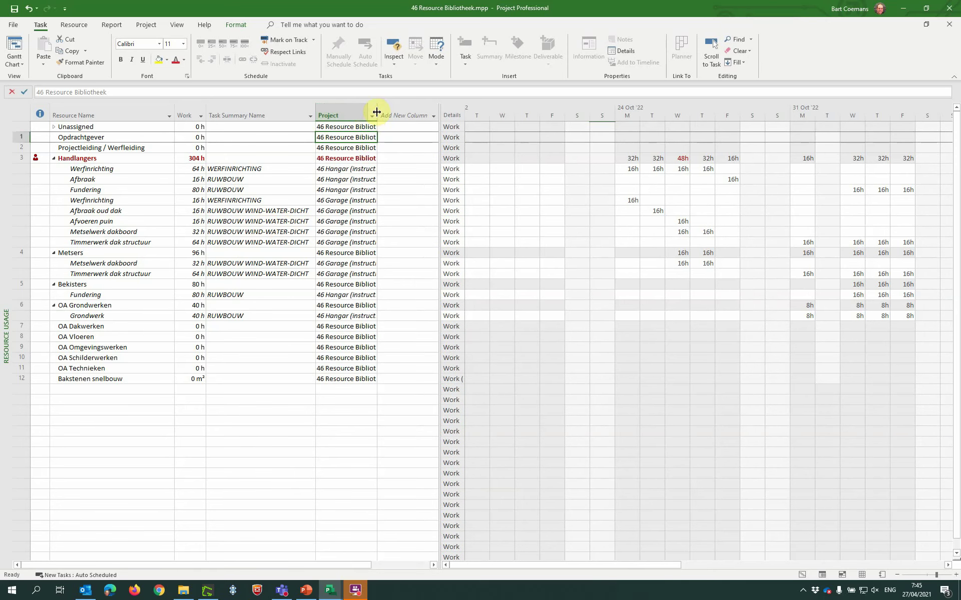
left_click_drag(376, 112, 419, 108)
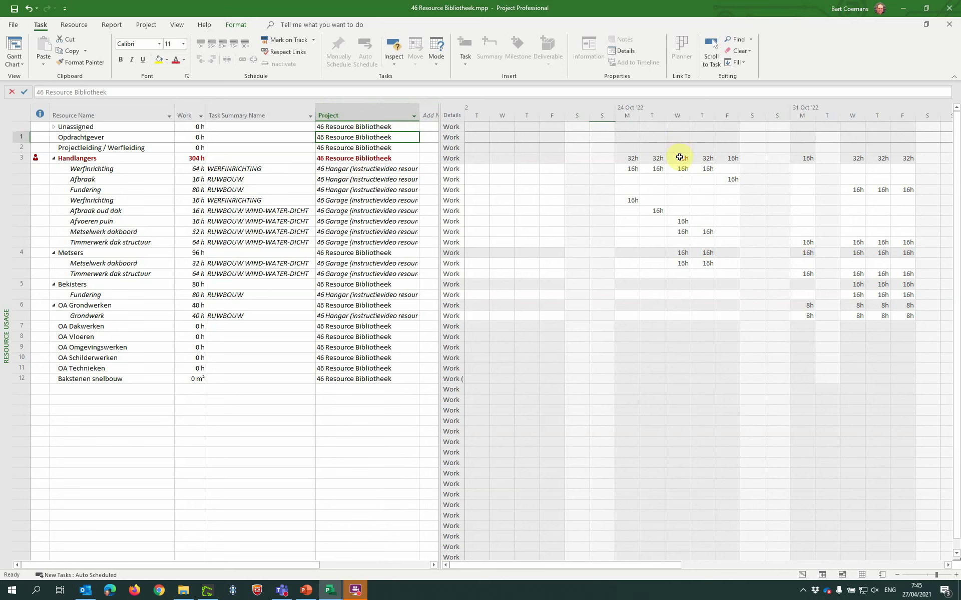
Check which projects the Handlangers assignments Werfinrichting, Afvoeren puin and Metselwerk dakboord belong to
left_click(335, 169)
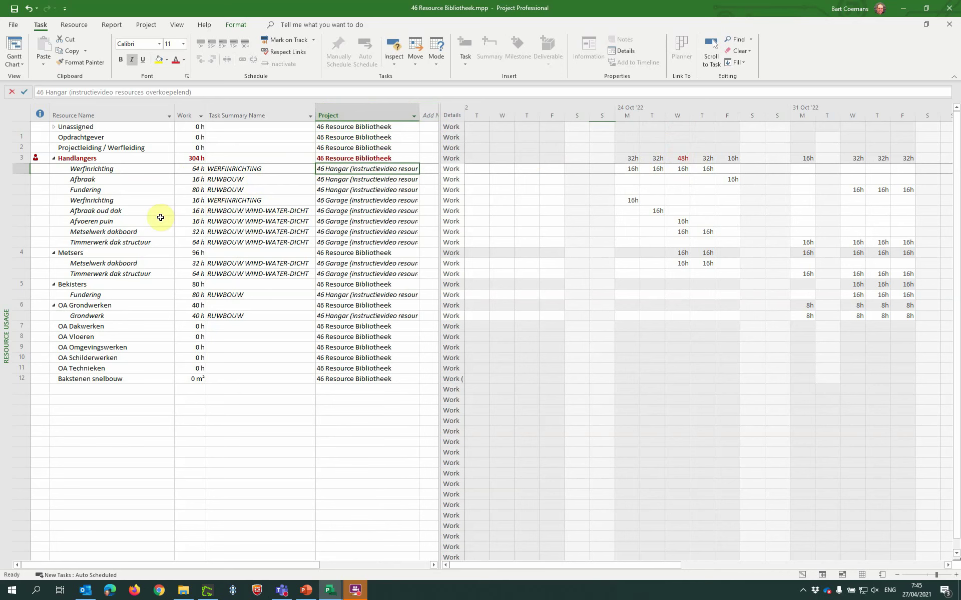
left_click(339, 222)
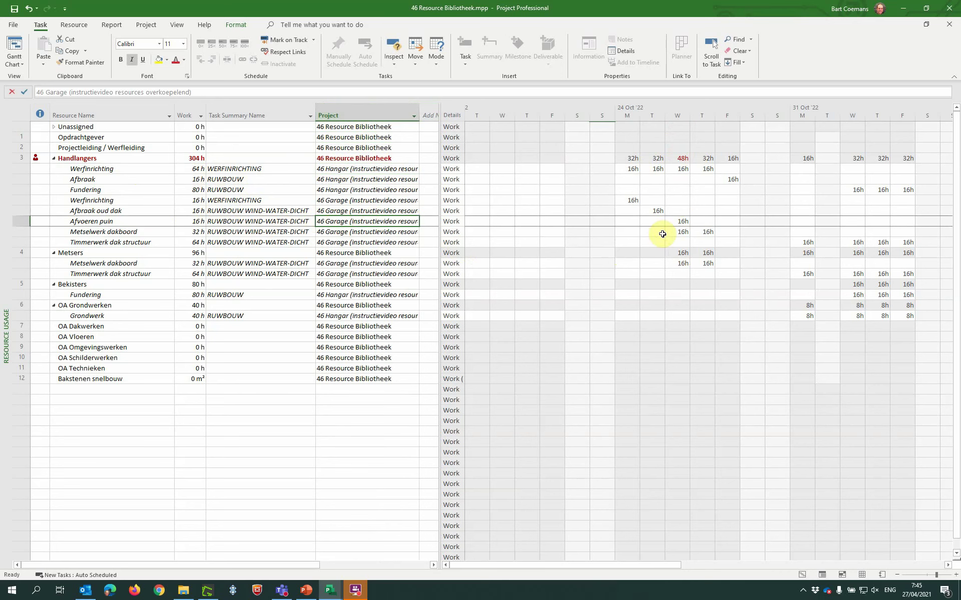
left_click(318, 229)
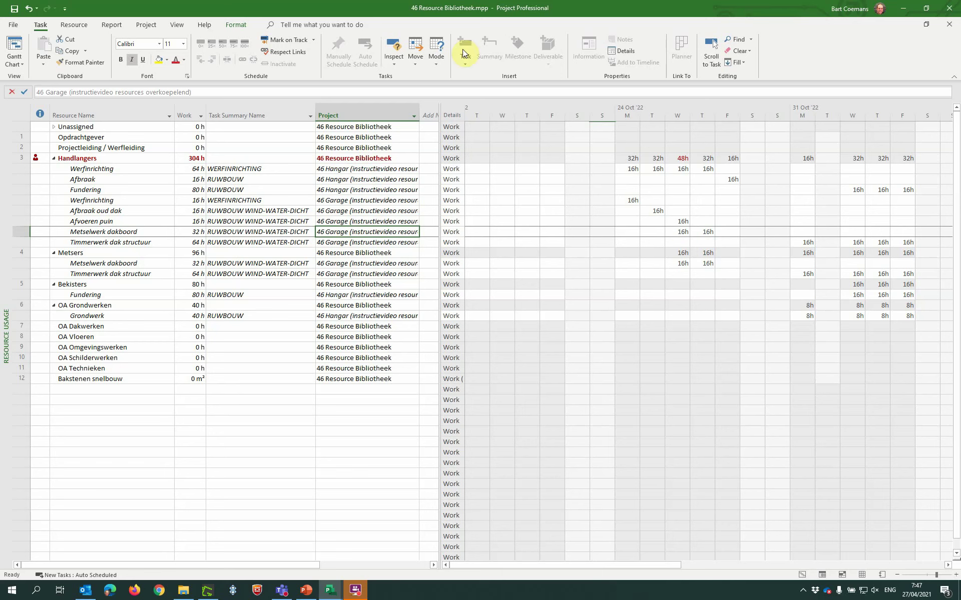
Review the resource pool's sharing links to the Hangar and Garage projects in Share Resources, leaving the settings as they are
left_click(75, 25)
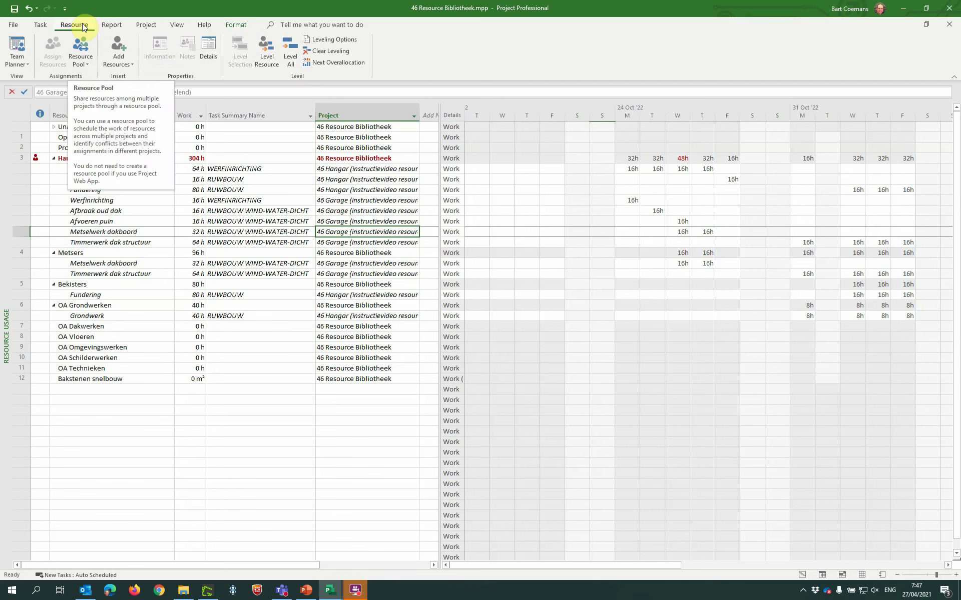
left_click(82, 64)
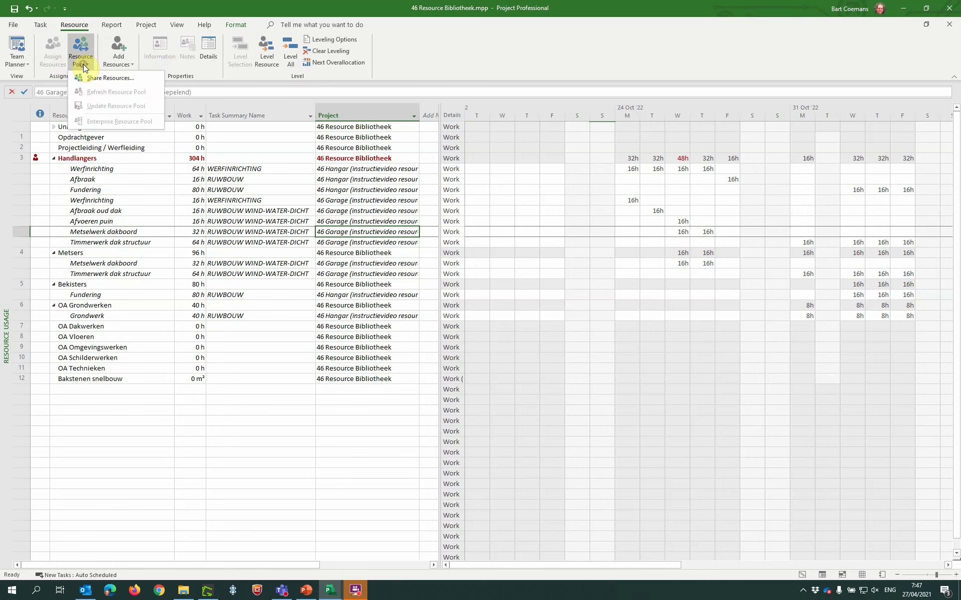
left_click(100, 79)
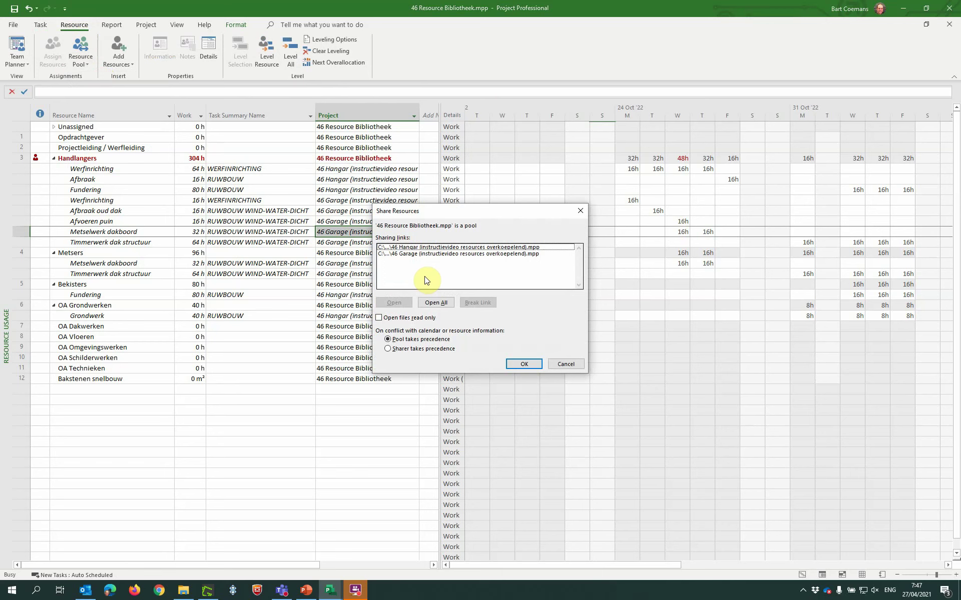
left_click(465, 254)
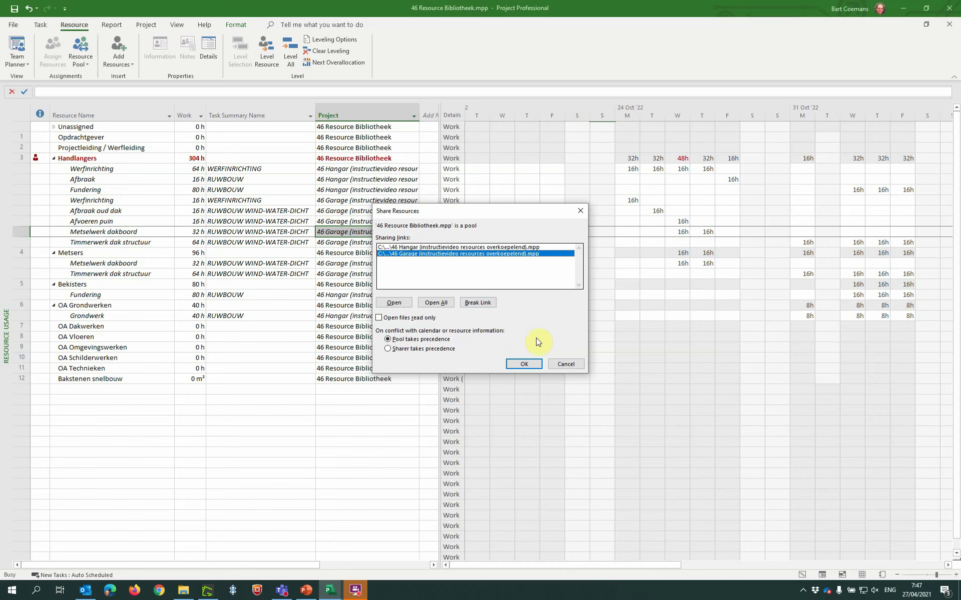
left_click(560, 365)
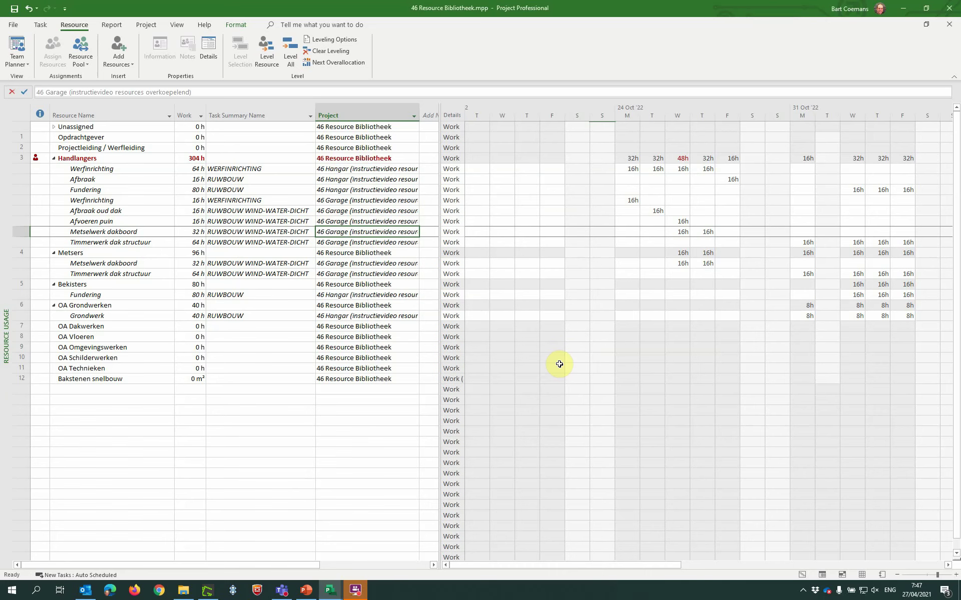